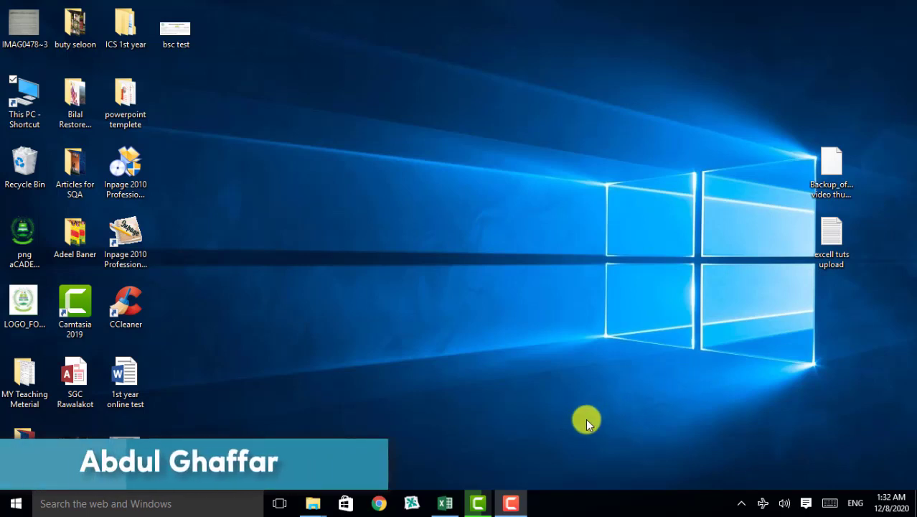
- Restore the template workbook window and show its Page Layout settings on Sheet1
{"action": "left_click", "coordinate": [445, 505]}
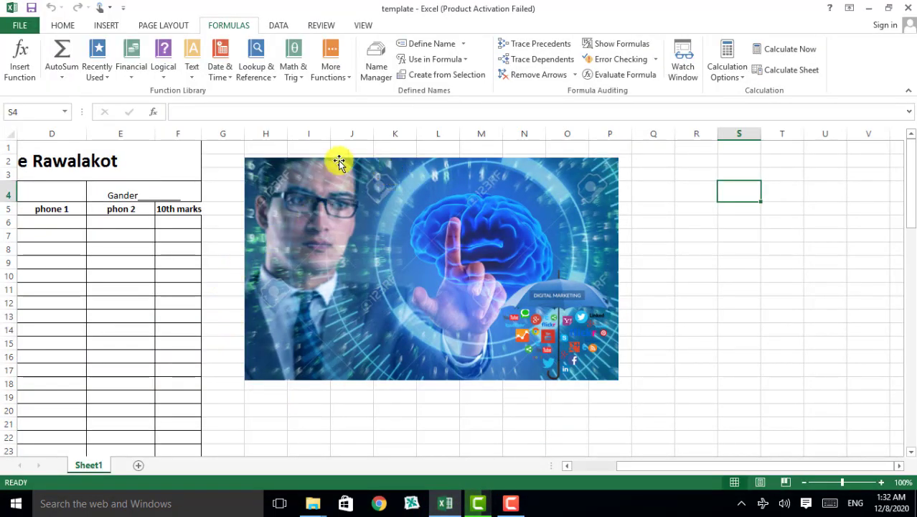
{"action": "left_click", "coordinate": [178, 21]}
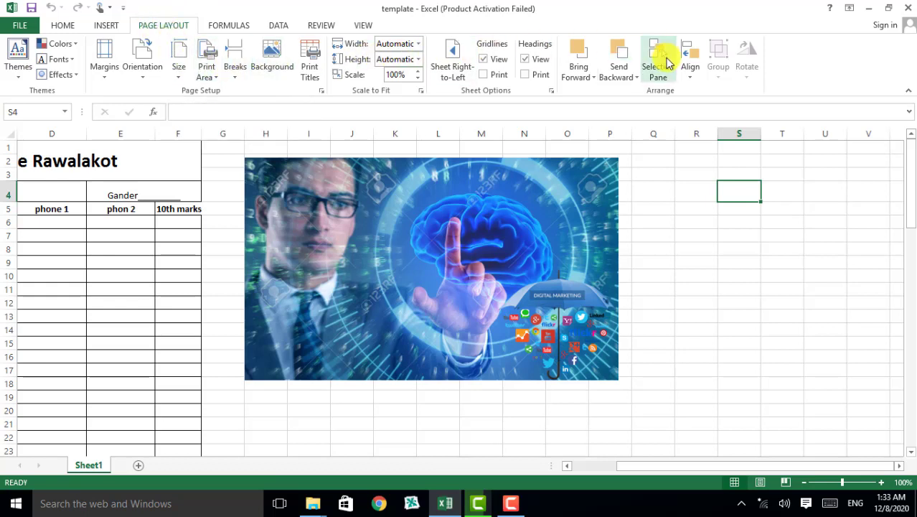
- After a look at the Formulas and Home ribbons and the AutoSum list, add blank worksheet Sheet3
{"action": "left_click", "coordinate": [224, 26]}
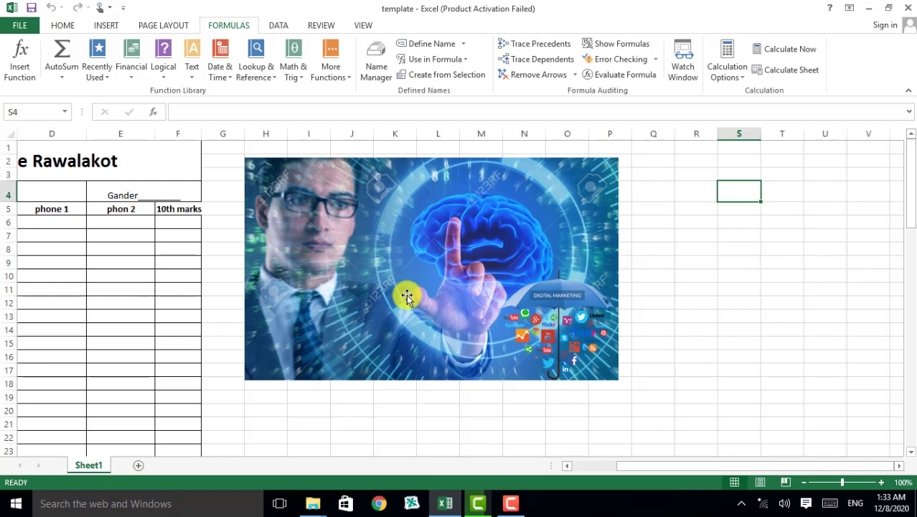
{"action": "left_click", "coordinate": [64, 26]}
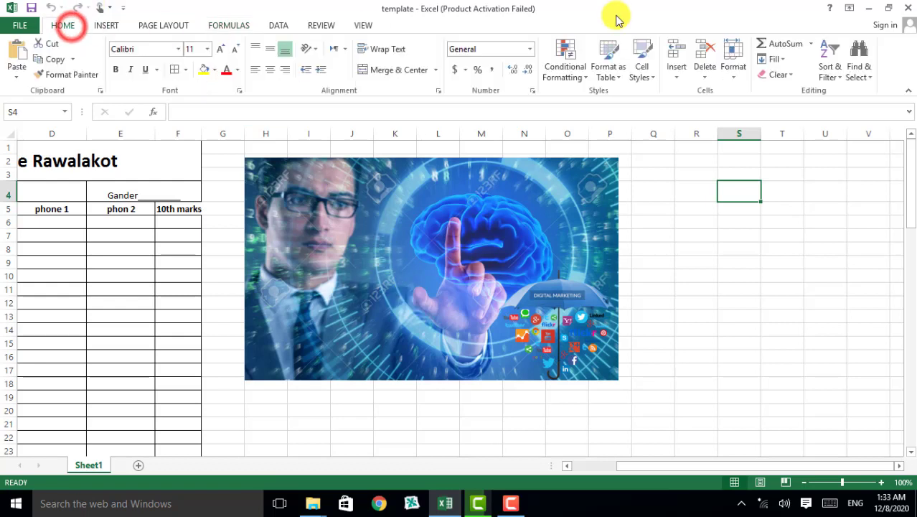
{"action": "left_click", "coordinate": [812, 43]}
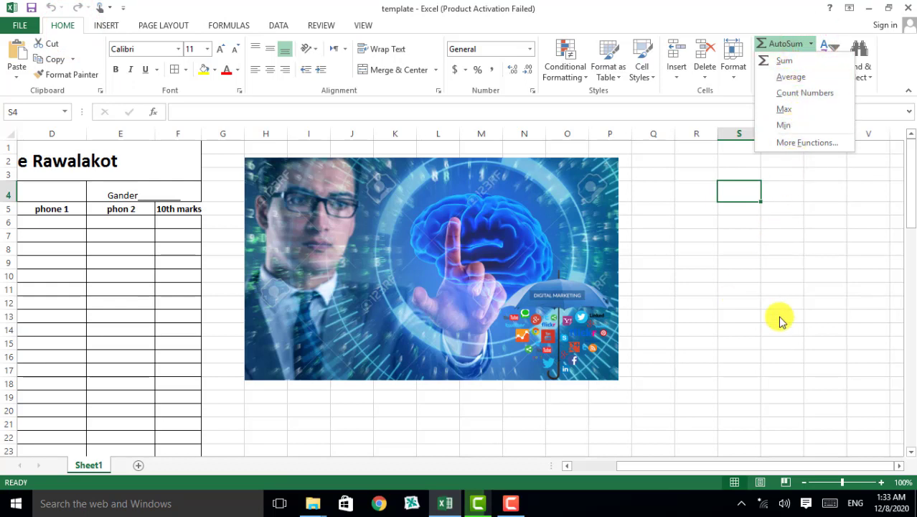
{"action": "left_click", "coordinate": [228, 25]}
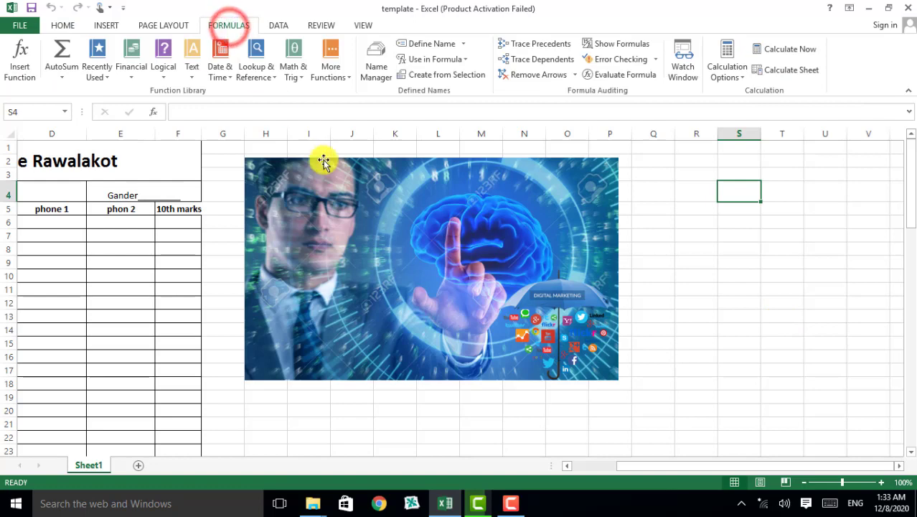
{"action": "left_click", "coordinate": [134, 467]}
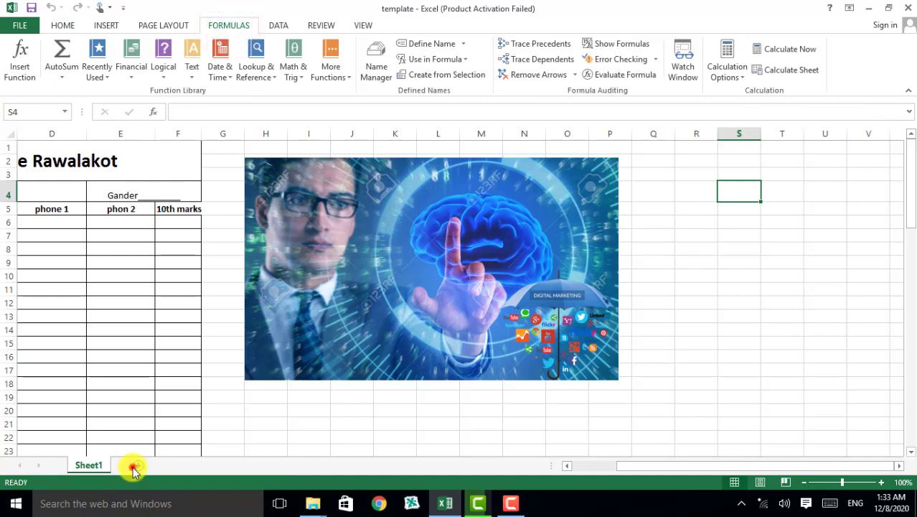
{"action": "left_click", "coordinate": [30, 71]}
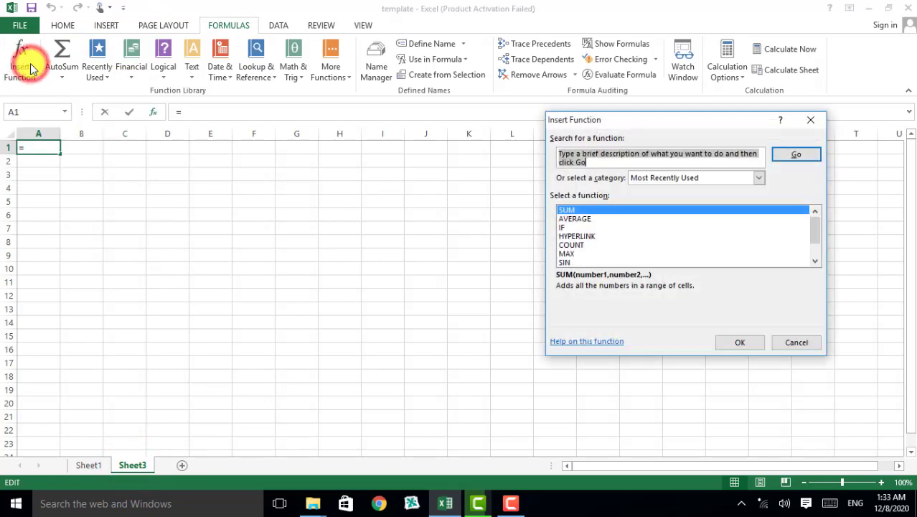
{"action": "left_click", "coordinate": [810, 130]}
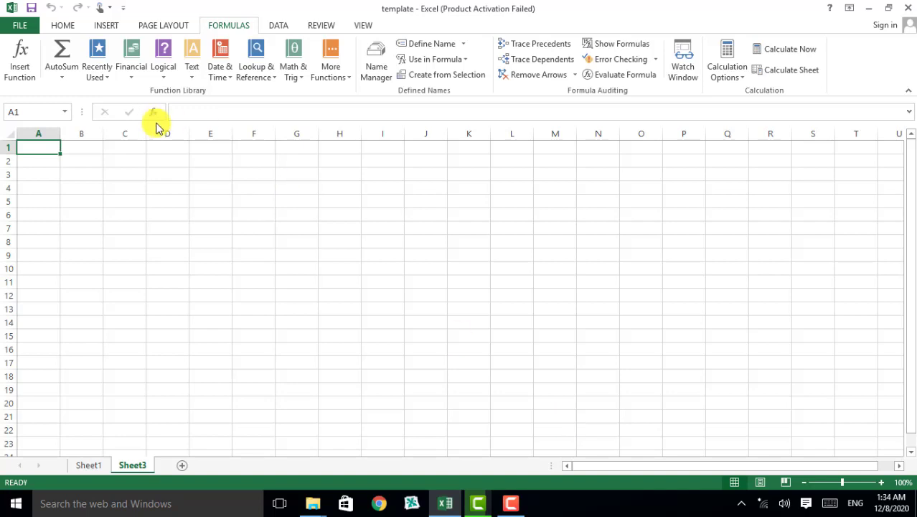
{"action": "left_click", "coordinate": [62, 25]}
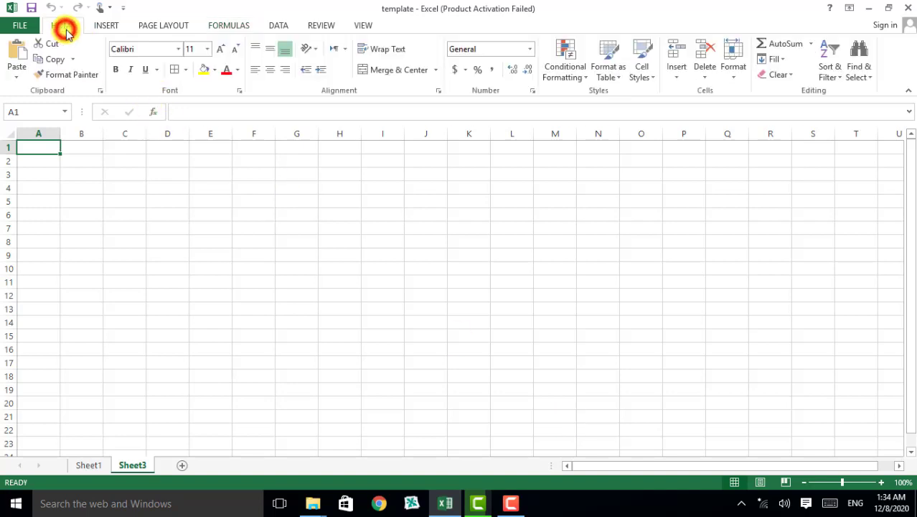
{"action": "left_click", "coordinate": [811, 44]}
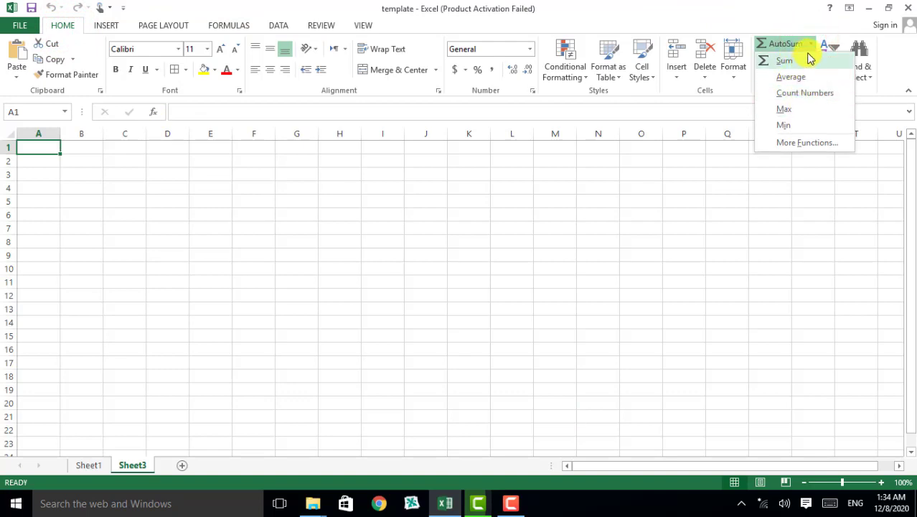
{"action": "left_click", "coordinate": [811, 44]}
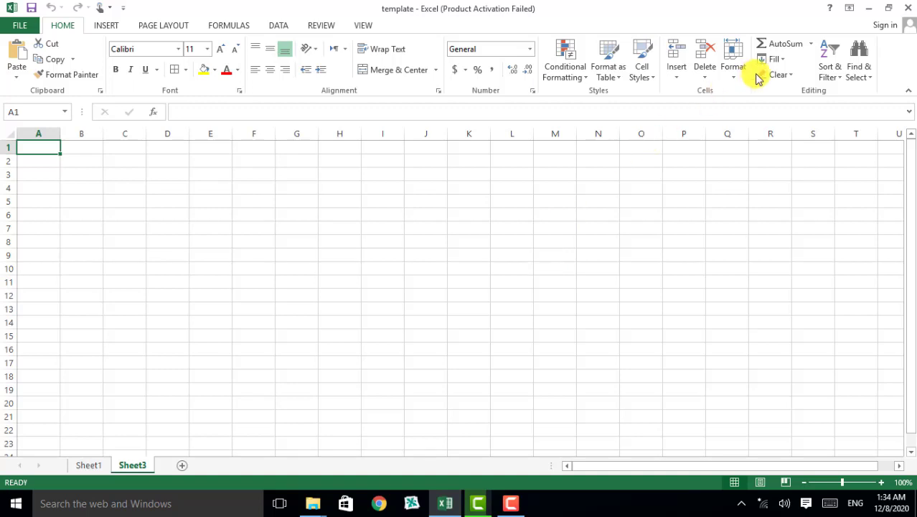
{"action": "left_click", "coordinate": [809, 46]}
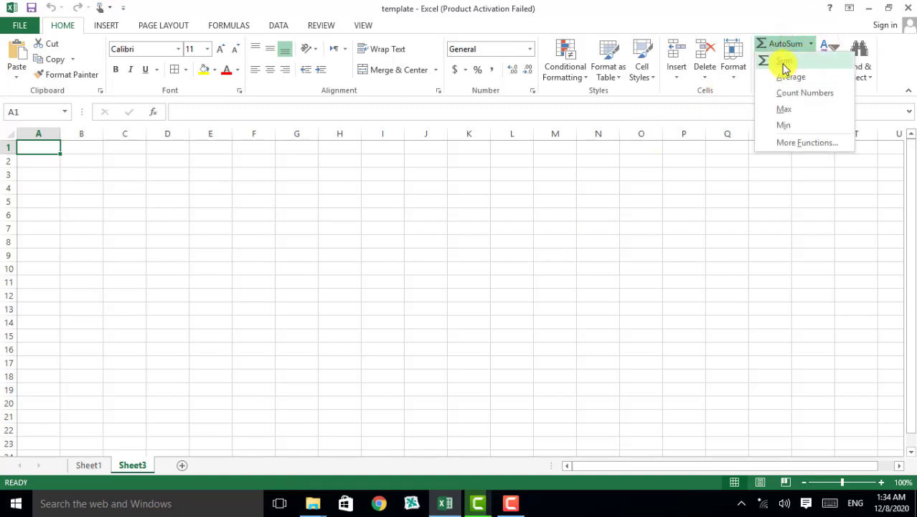
{"action": "left_click", "coordinate": [107, 26]}
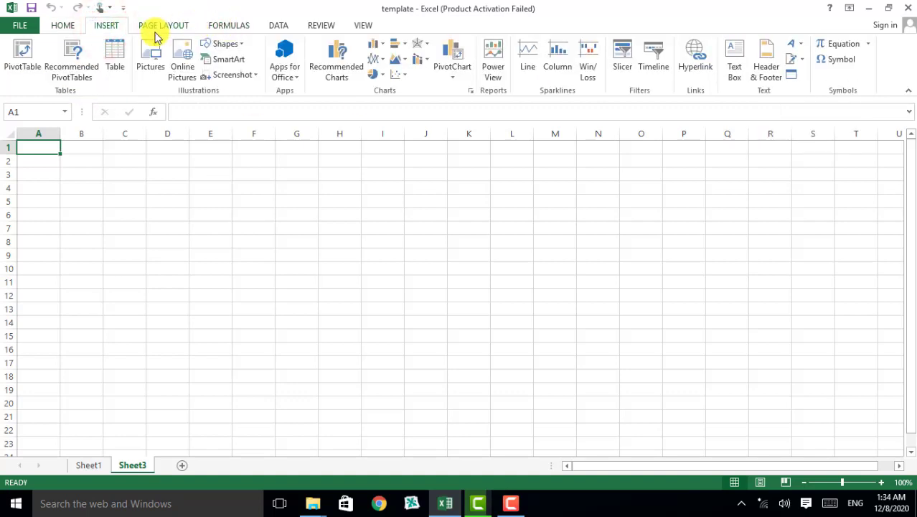
{"action": "left_click", "coordinate": [229, 26]}
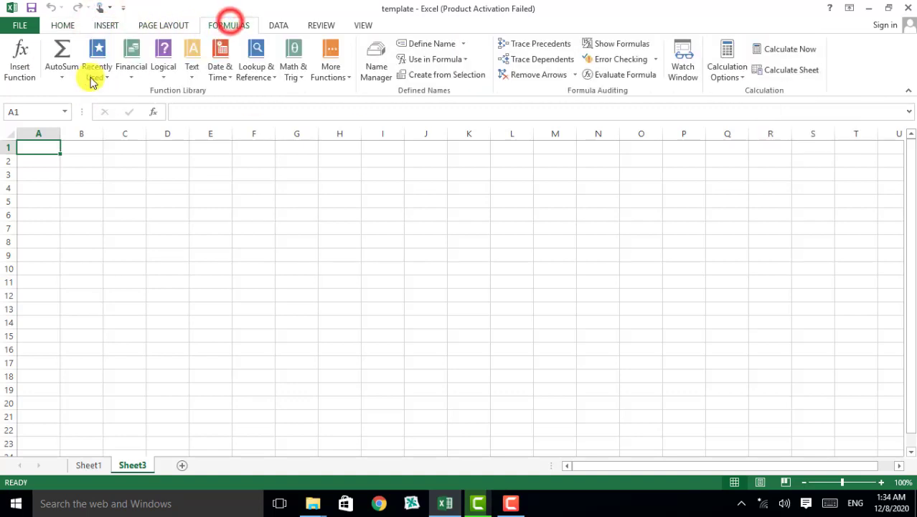
{"action": "left_click", "coordinate": [21, 65]}
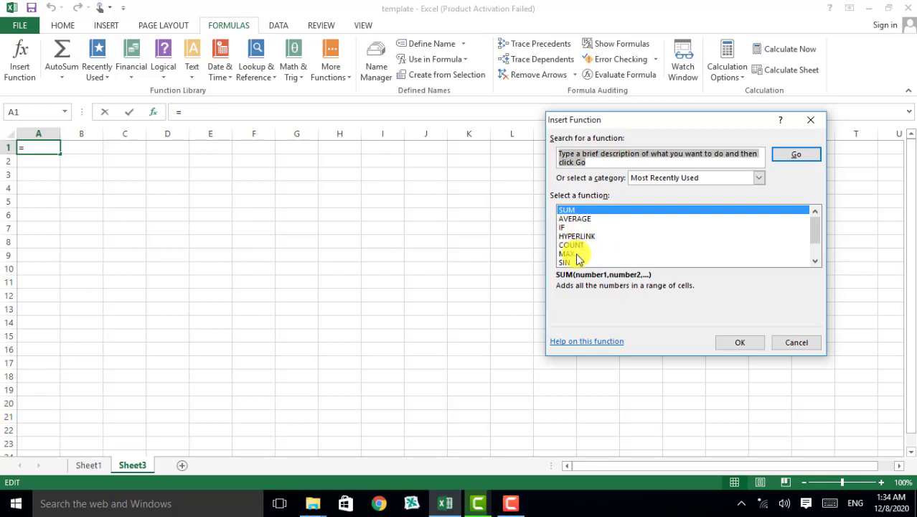
{"action": "left_click", "coordinate": [816, 263]}
{"action": "left_click", "coordinate": [816, 263]}
{"action": "left_click", "coordinate": [816, 263]}
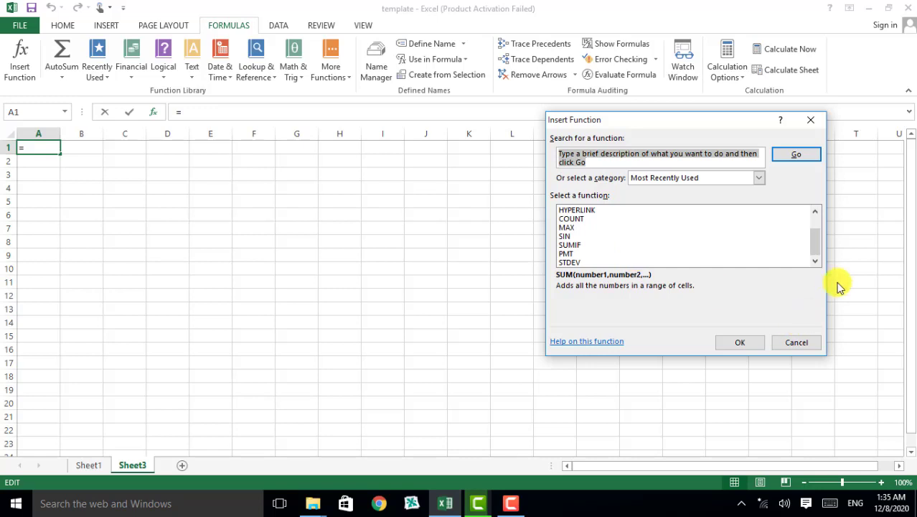
{"action": "left_click_drag", "start_coordinate": [819, 249], "coordinate": [810, 218]}
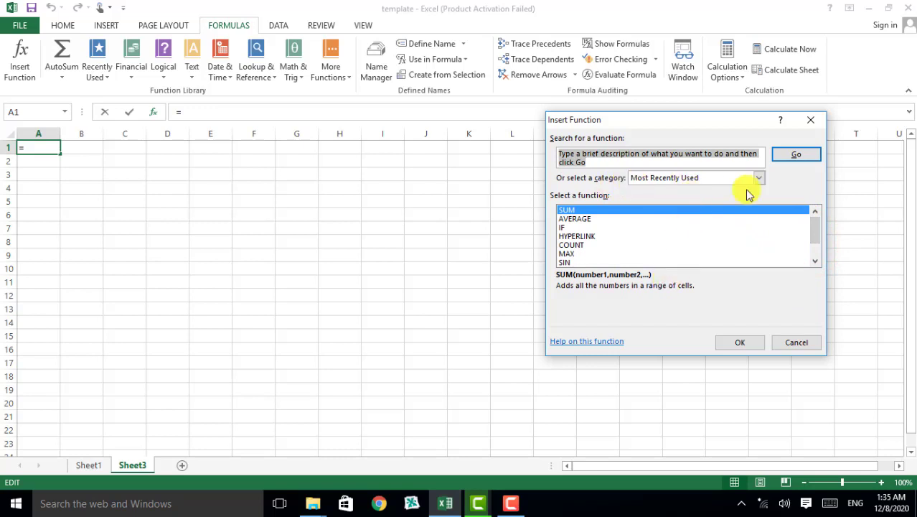
- Cancel the function browser, select A1 and zoom the sheet to 230%
{"action": "left_click", "coordinate": [812, 121]}
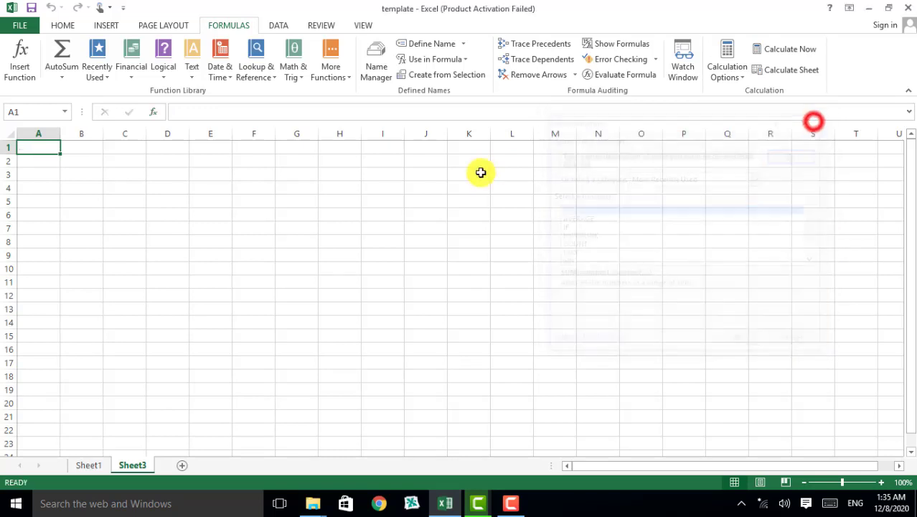
{"action": "left_click", "coordinate": [67, 172]}
{"action": "left_click", "coordinate": [53, 149]}
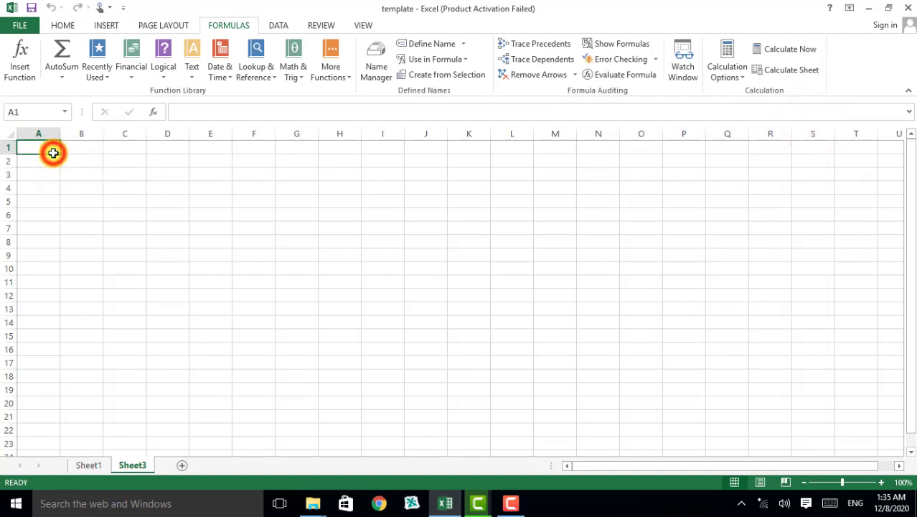
{"action": "left_click", "coordinate": [882, 482]}
{"action": "left_click", "coordinate": [882, 483]}
{"action": "left_click", "coordinate": [882, 482]}
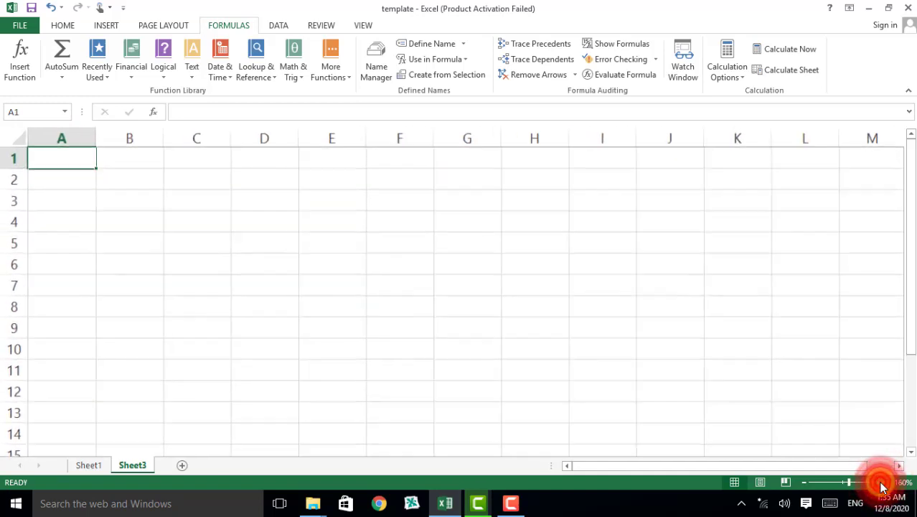
{"action": "left_click", "coordinate": [882, 483]}
{"action": "left_click", "coordinate": [882, 482]}
{"action": "left_click", "coordinate": [881, 482]}
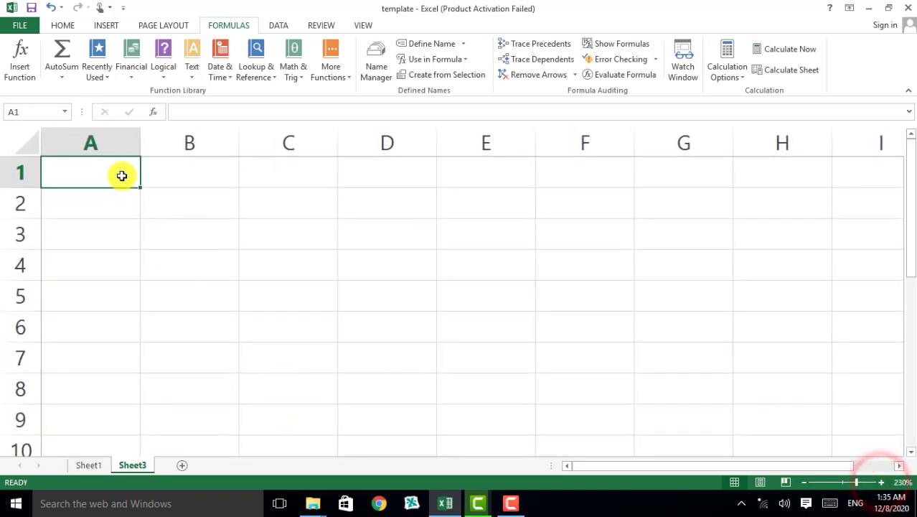
- Enter 4, 6, 8 and 12 into A1 through D1, then select E1
{"action": "type", "text": "4"}
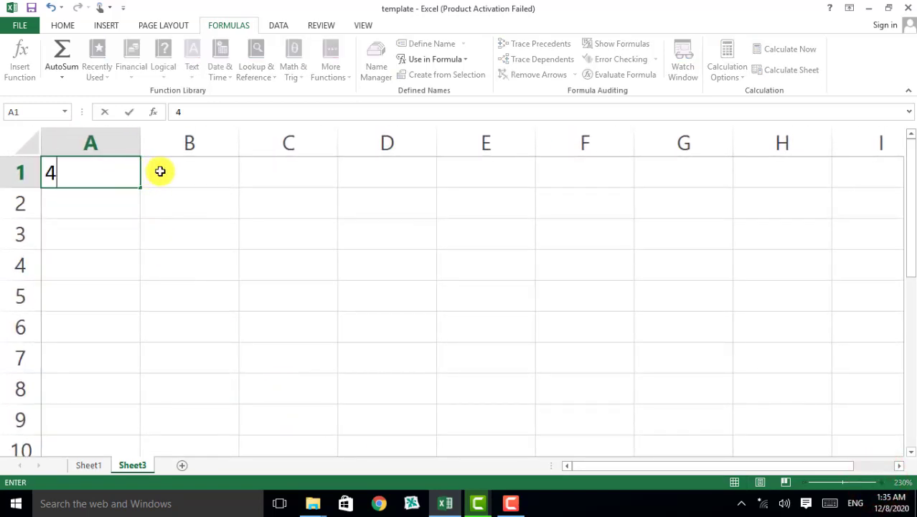
{"action": "left_click", "coordinate": [188, 172]}
{"action": "type", "text": "6"}
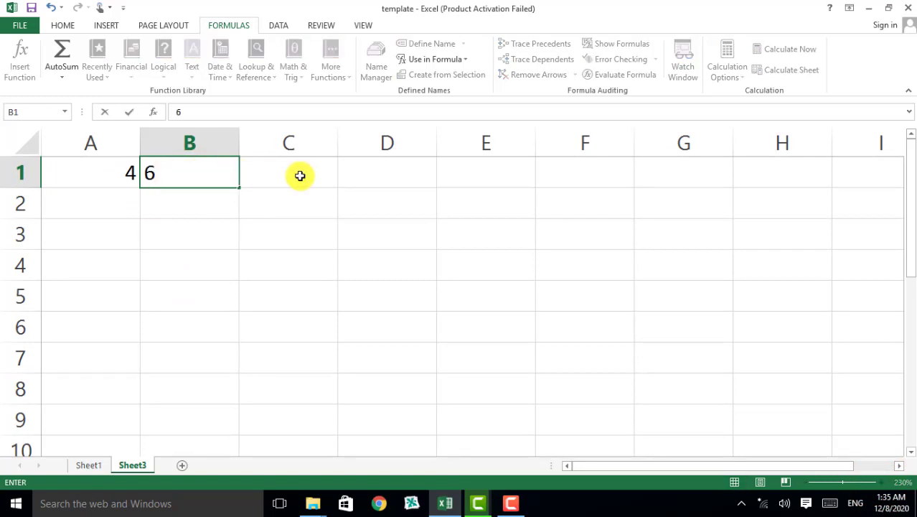
{"action": "left_click", "coordinate": [299, 175]}
{"action": "type", "text": "8"}
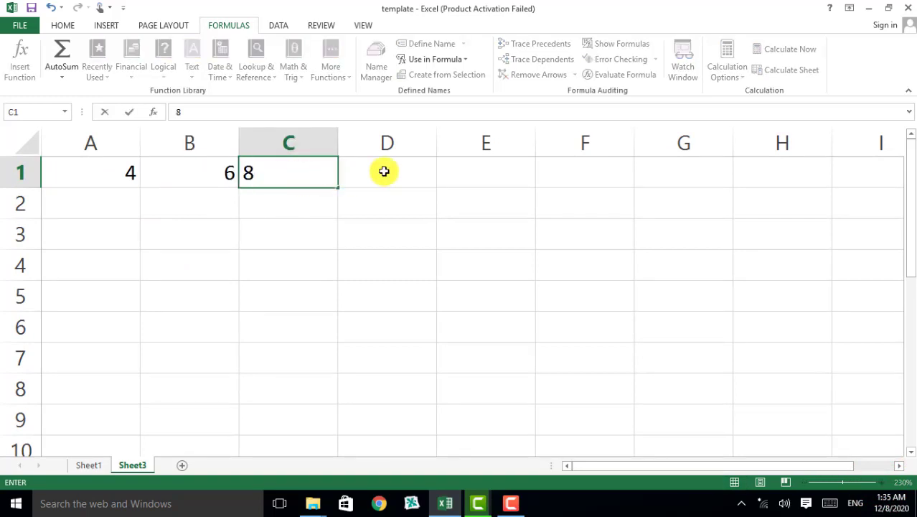
{"action": "left_click", "coordinate": [383, 171]}
{"action": "type", "text": "12"}
{"action": "left_click", "coordinate": [460, 230]}
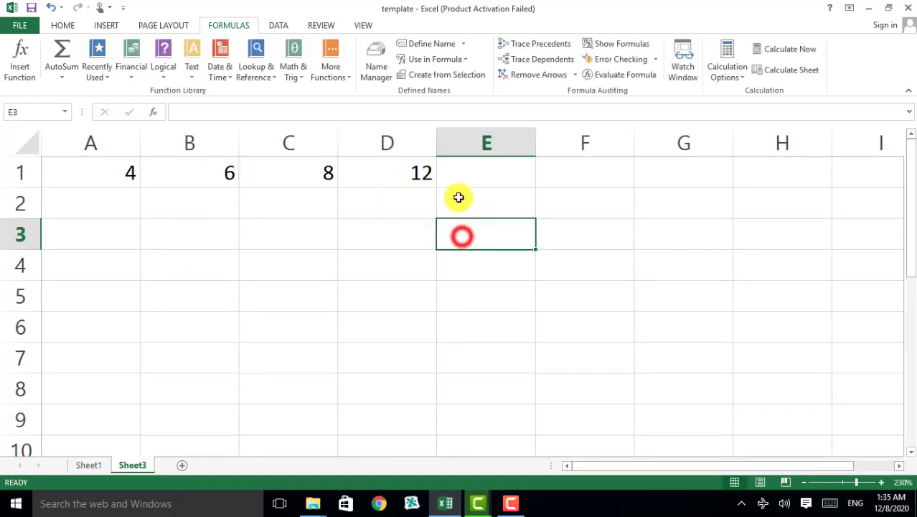
{"action": "left_click", "coordinate": [463, 179]}
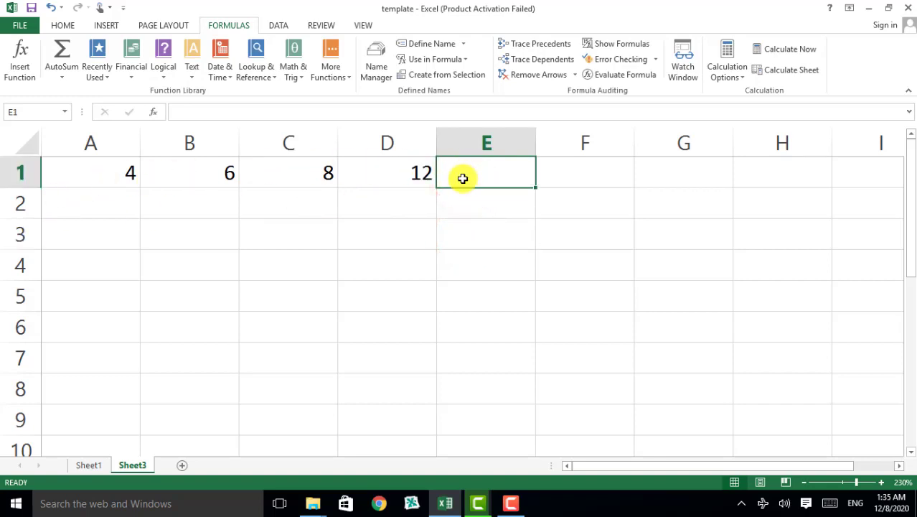
- Enter =A1+B1+C1+D1 in E1 to get 30, then select that formula text
{"action": "left_click", "coordinate": [192, 119]}
{"action": "type", "text": "=a"}
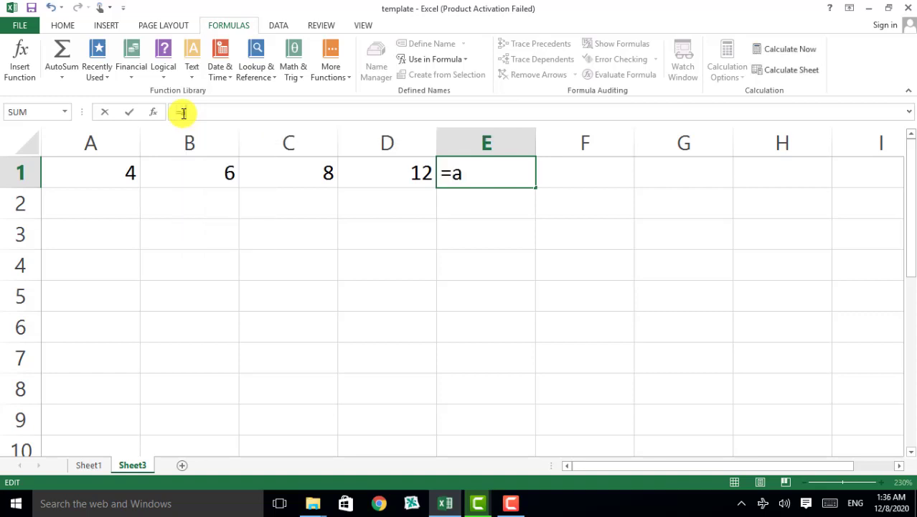
{"action": "type", "text": "1+"}
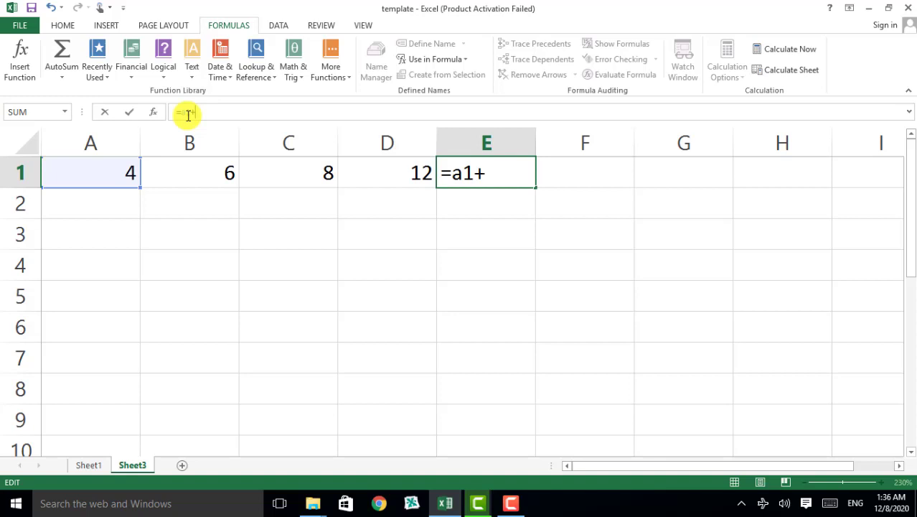
{"action": "type", "text": "b"}
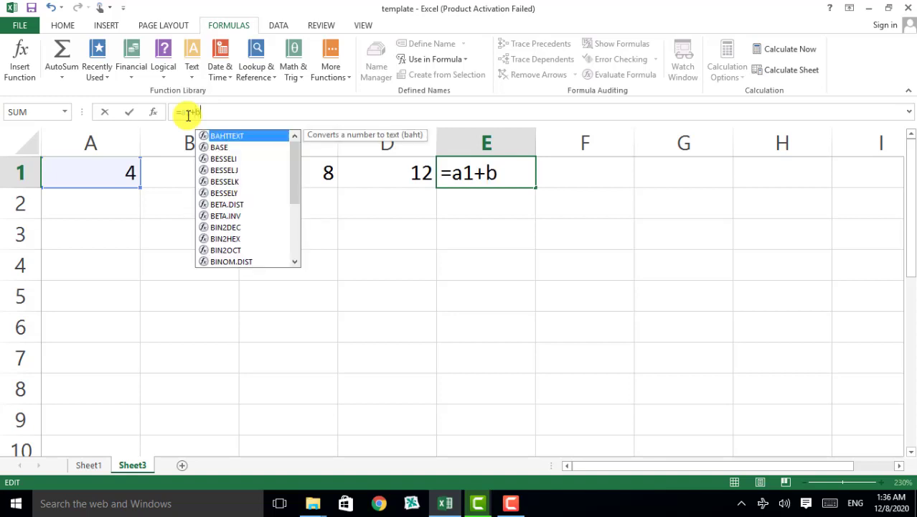
{"action": "type", "text": "1+"}
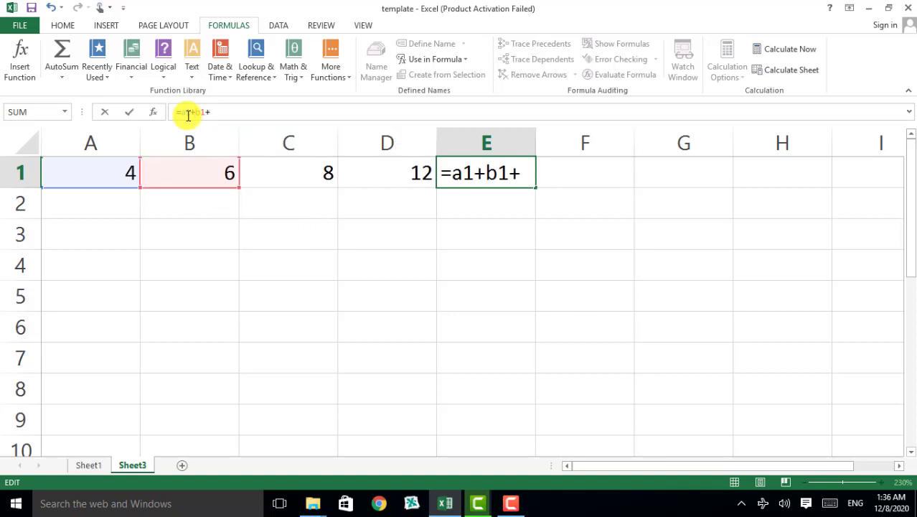
{"action": "type", "text": "c1"}
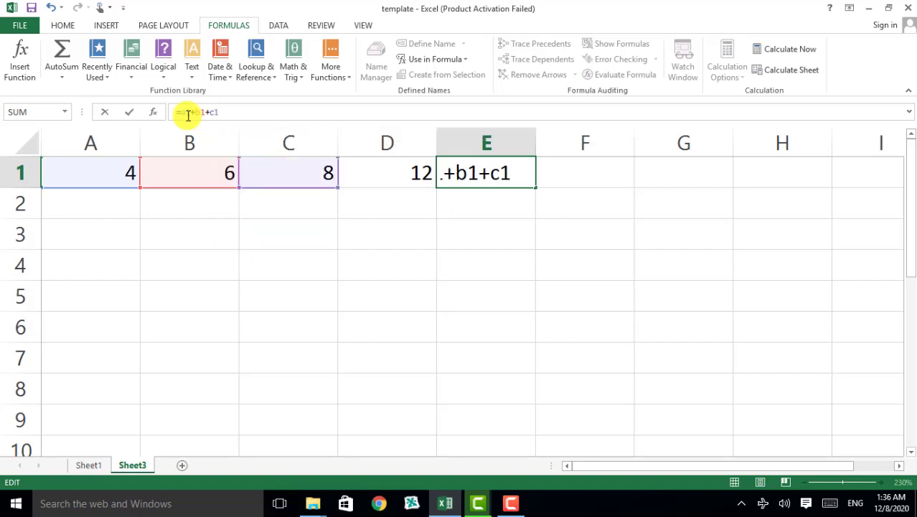
{"action": "type", "text": "+d1"}
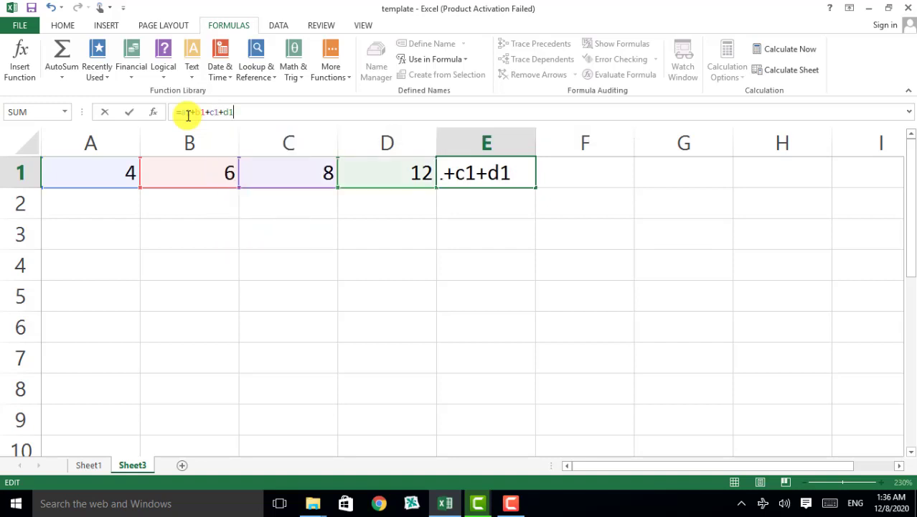
{"action": "key", "text": "Return"}
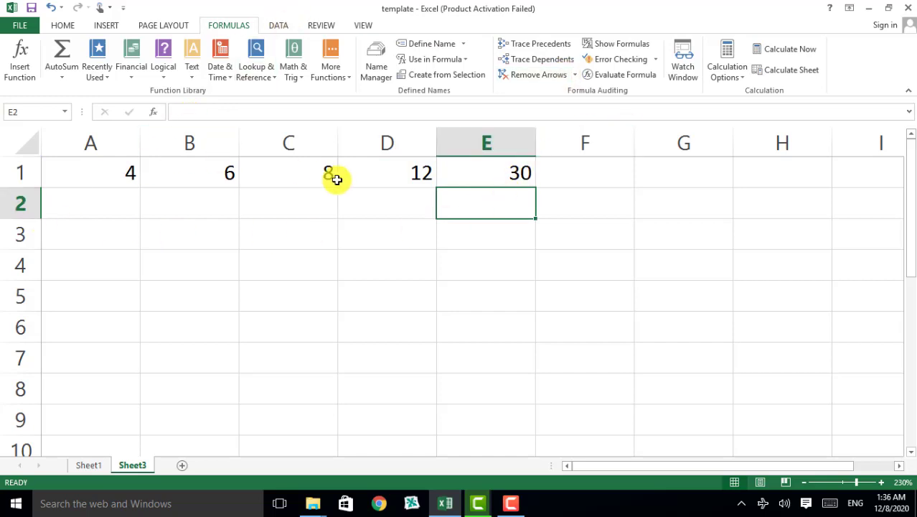
{"action": "left_click", "coordinate": [496, 180]}
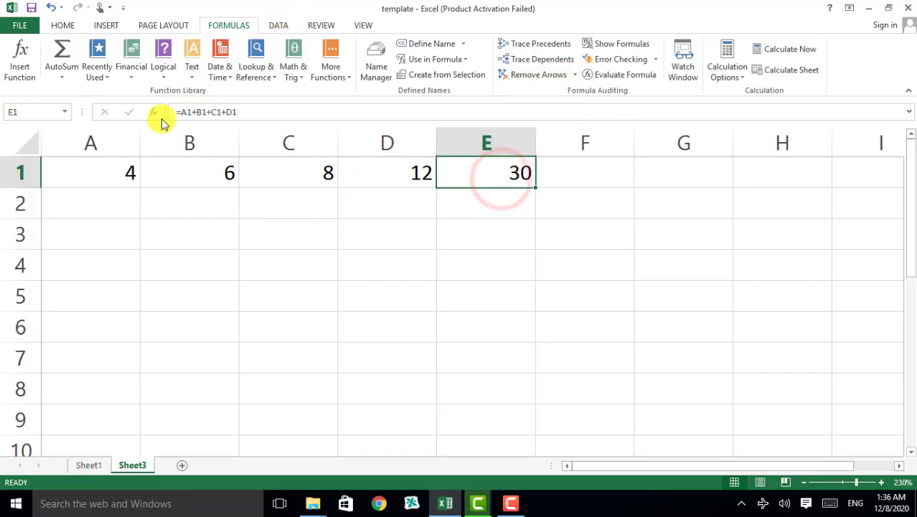
{"action": "left_click", "coordinate": [253, 112]}
{"action": "left_click_drag", "start_coordinate": [254, 112], "coordinate": [180, 109]}
- Clear E1 and insert =SUM(A1:D1) via Insert Function, giving 30
{"action": "key", "text": "Delete"}
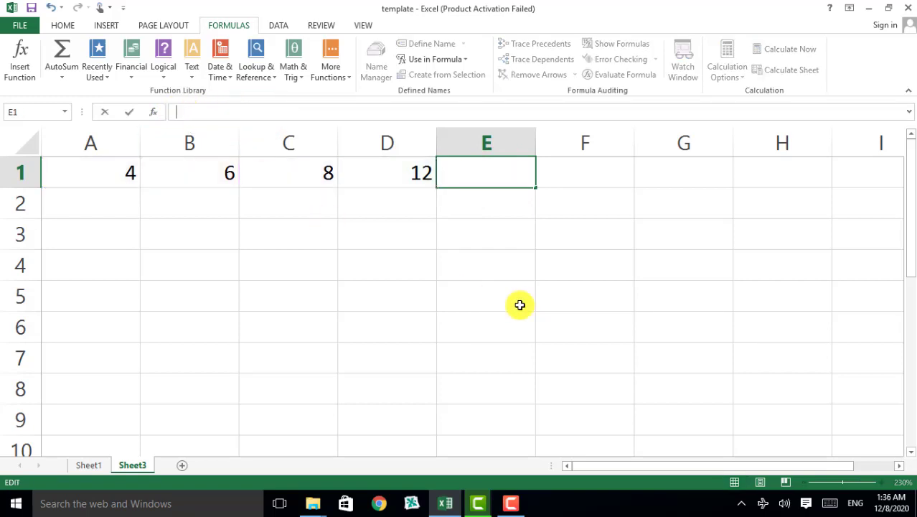
{"action": "left_click", "coordinate": [520, 302]}
{"action": "left_click", "coordinate": [463, 178]}
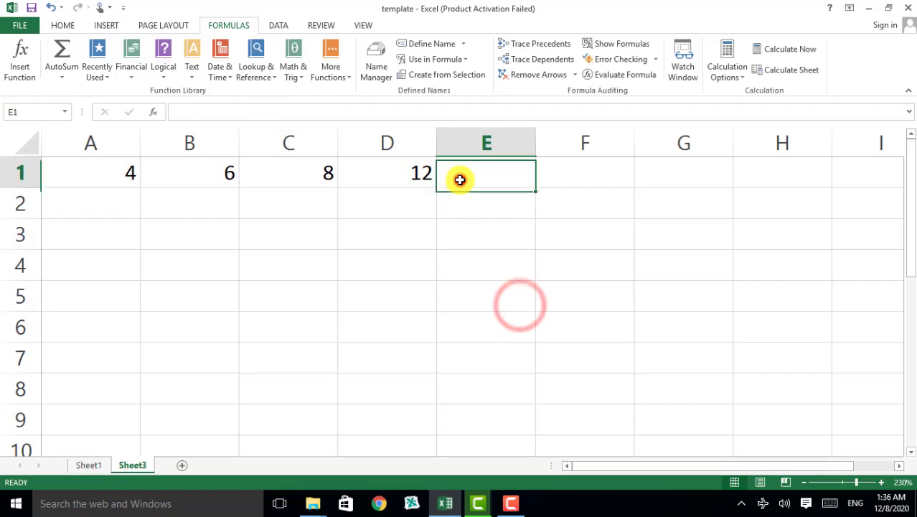
{"action": "left_click", "coordinate": [29, 75]}
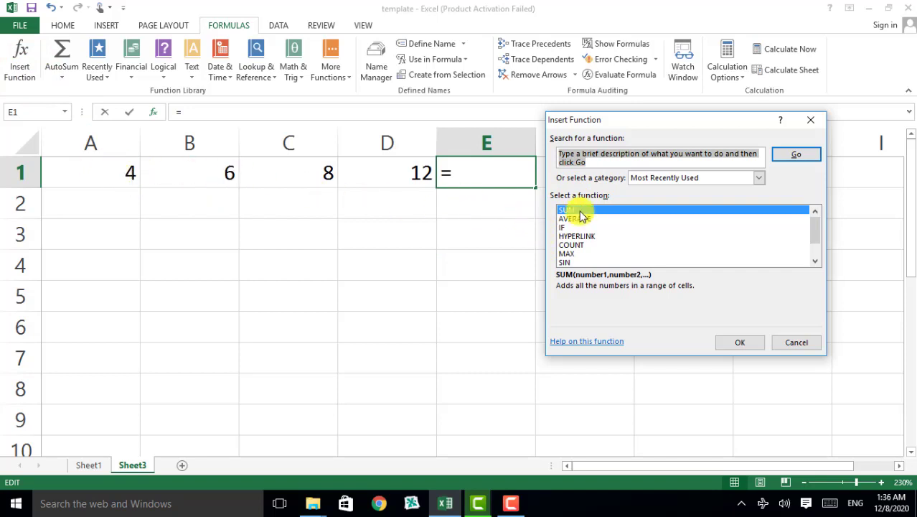
{"action": "left_click", "coordinate": [727, 341]}
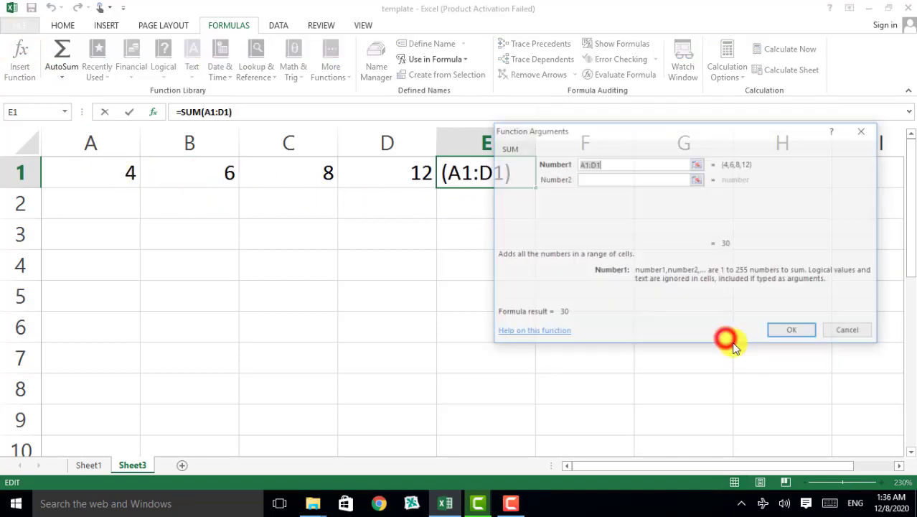
{"action": "left_click", "coordinate": [791, 331]}
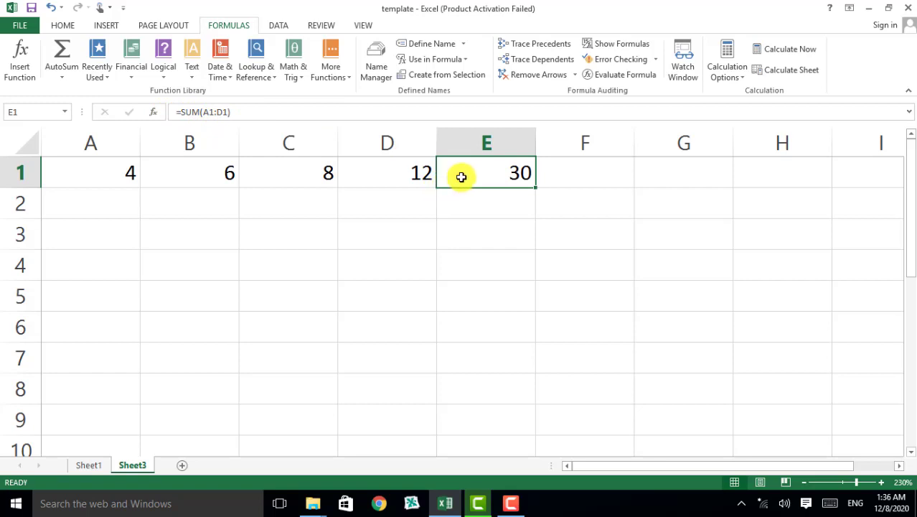
- Edit E1's formula to =SUM(A1:C1), giving 18
{"action": "left_click", "coordinate": [460, 174]}
{"action": "left_click", "coordinate": [215, 111]}
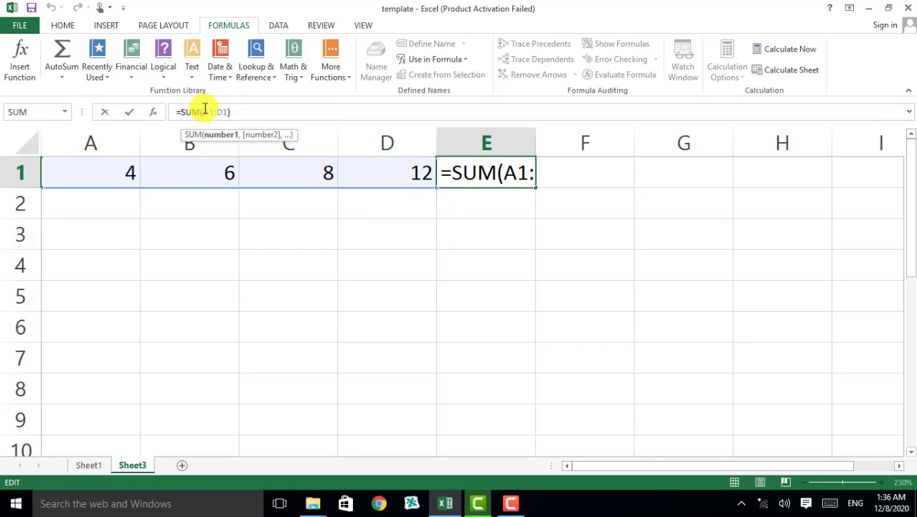
{"action": "left_click_drag", "start_coordinate": [215, 113], "coordinate": [222, 113]}
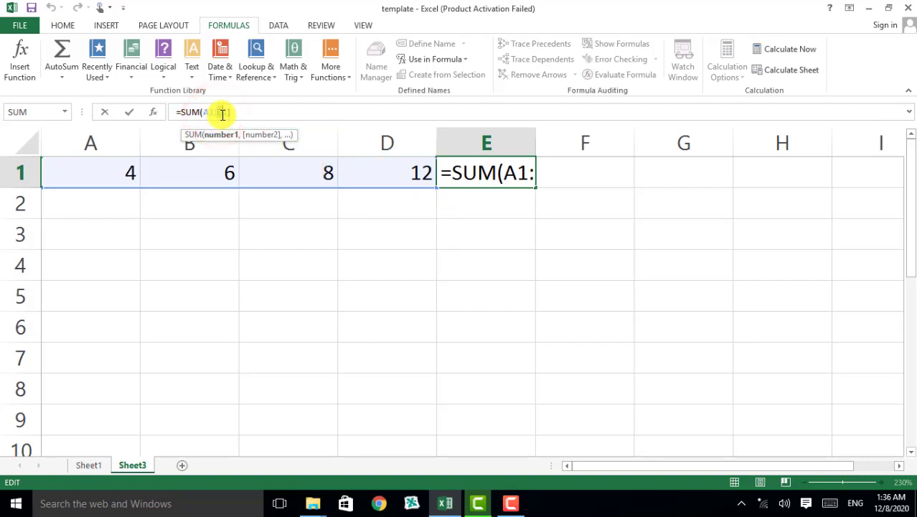
{"action": "type", "text": "c1)"}
{"action": "key", "text": "Return"}
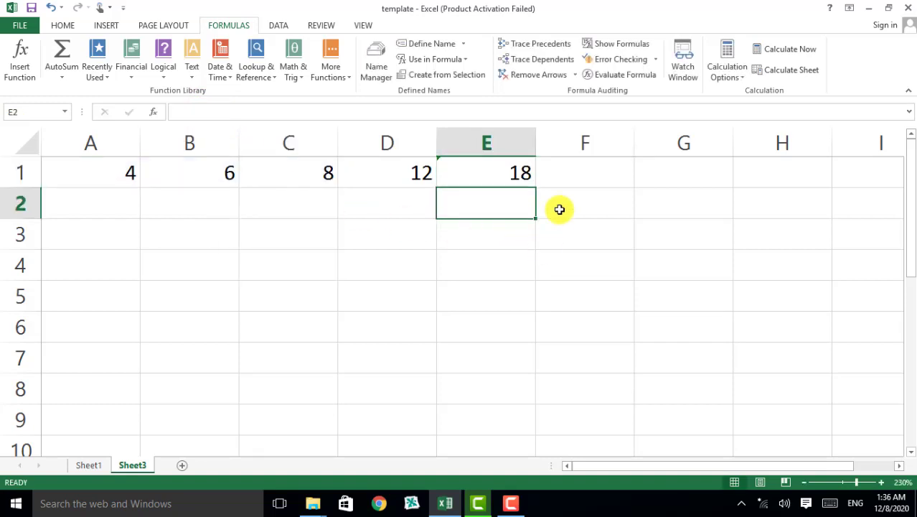
- Widen E1's range to =SUM(A1:D11) so it shows 30 again
{"action": "left_click", "coordinate": [473, 170]}
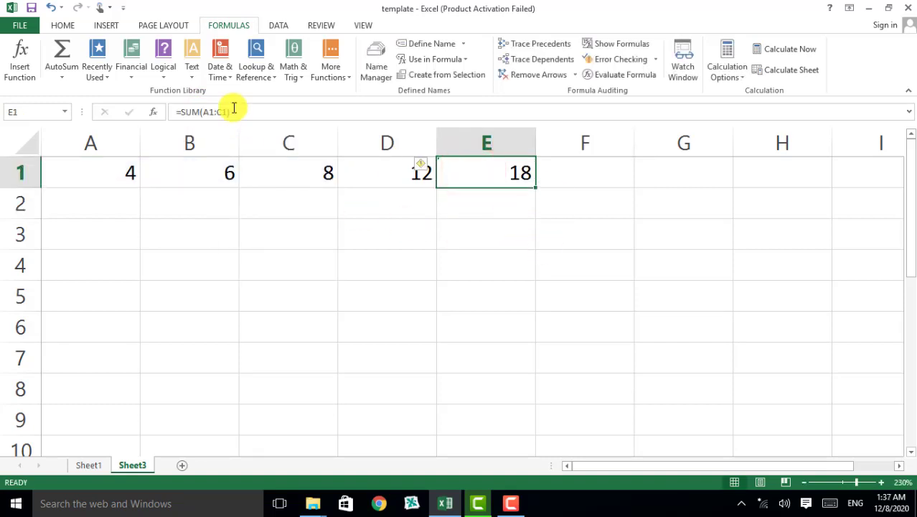
{"action": "left_click", "coordinate": [220, 113]}
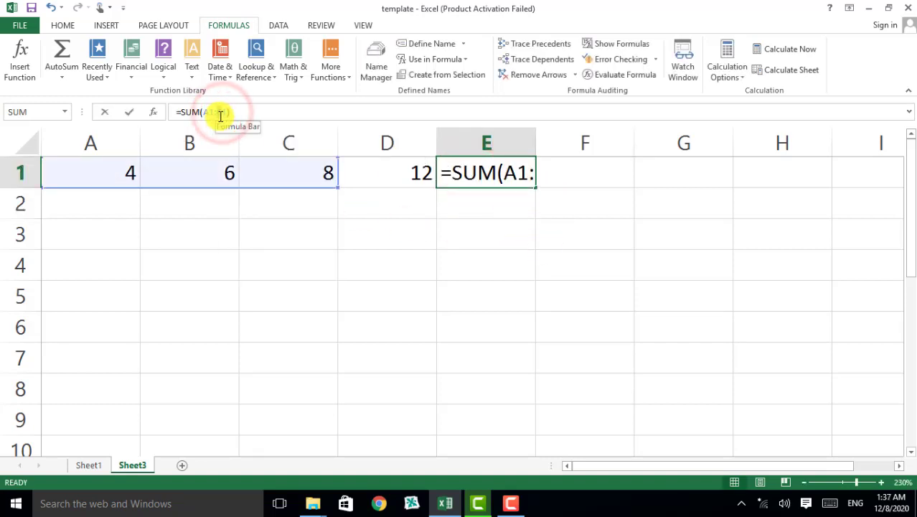
{"action": "key", "text": "BackSpace"}
{"action": "type", "text": "d11"}
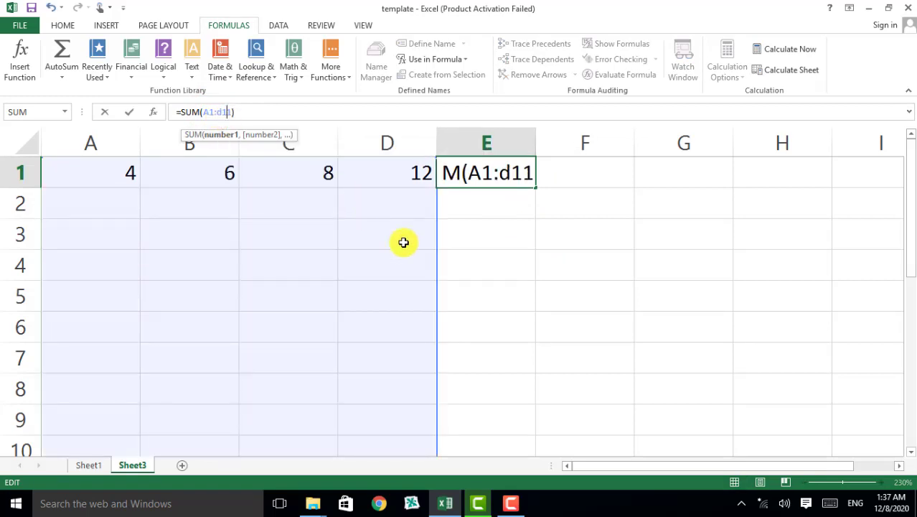
{"action": "left_click", "coordinate": [553, 176]}
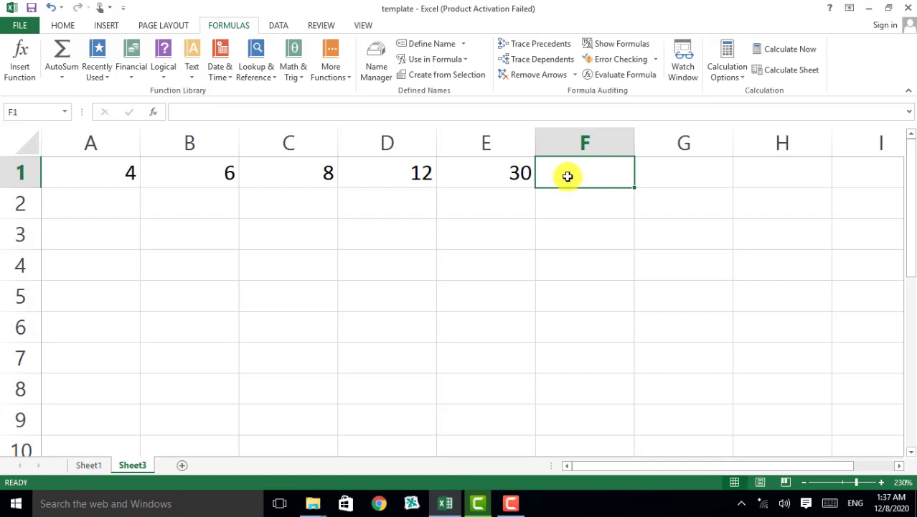
{"action": "left_click", "coordinate": [499, 175]}
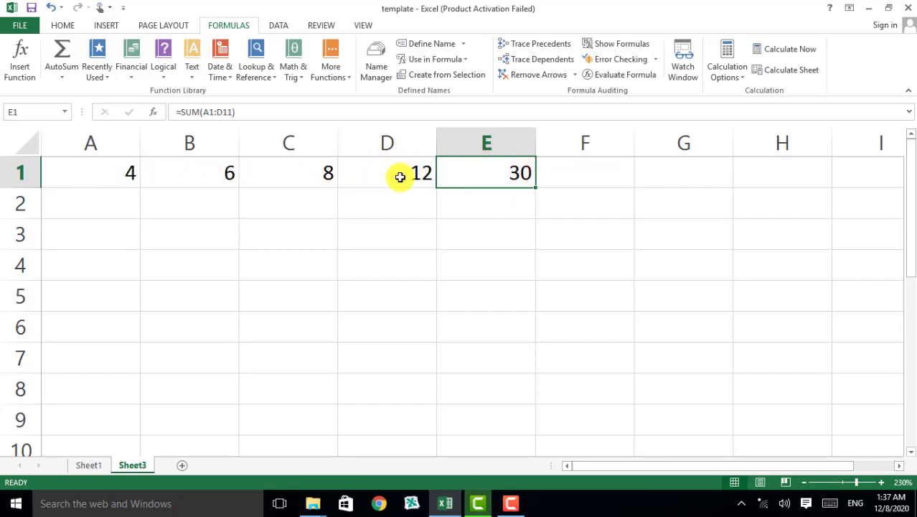
- Change C1 from 8 to 18 so the E1 total becomes 40
{"action": "left_click", "coordinate": [328, 174]}
{"action": "double_click", "coordinate": [328, 172]}
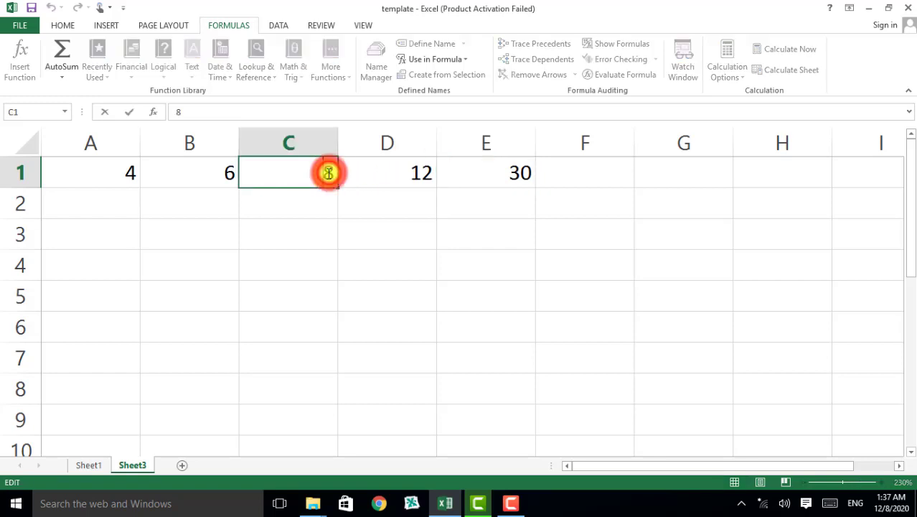
{"action": "type", "text": "1"}
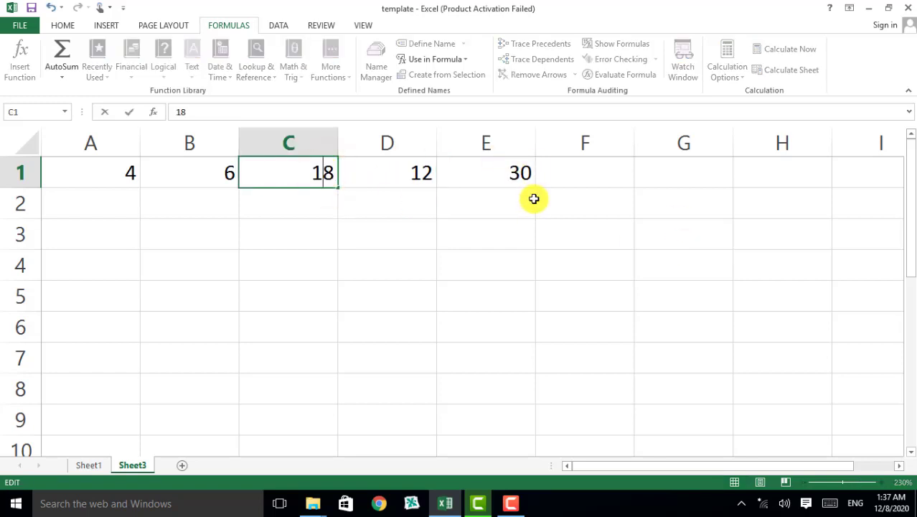
{"action": "left_click", "coordinate": [599, 179]}
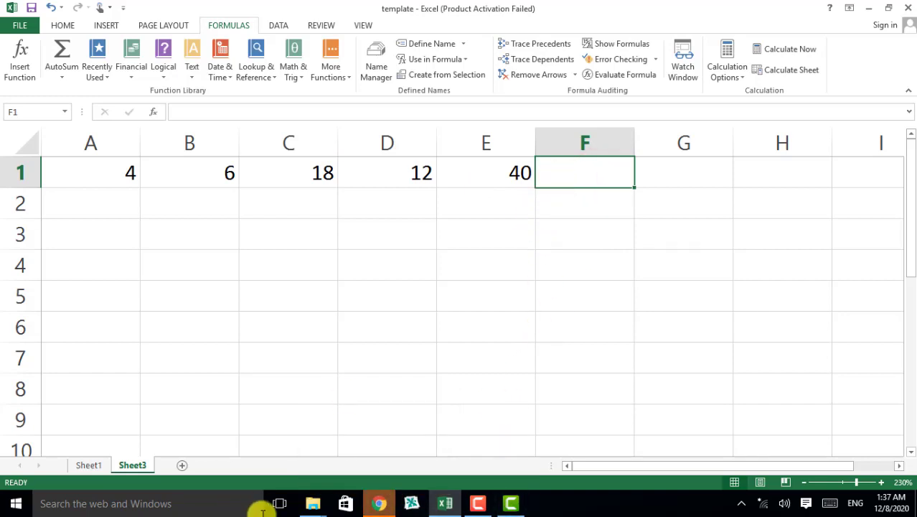
{"action": "right_click", "coordinate": [379, 504]}
{"action": "left_click", "coordinate": [345, 478]}
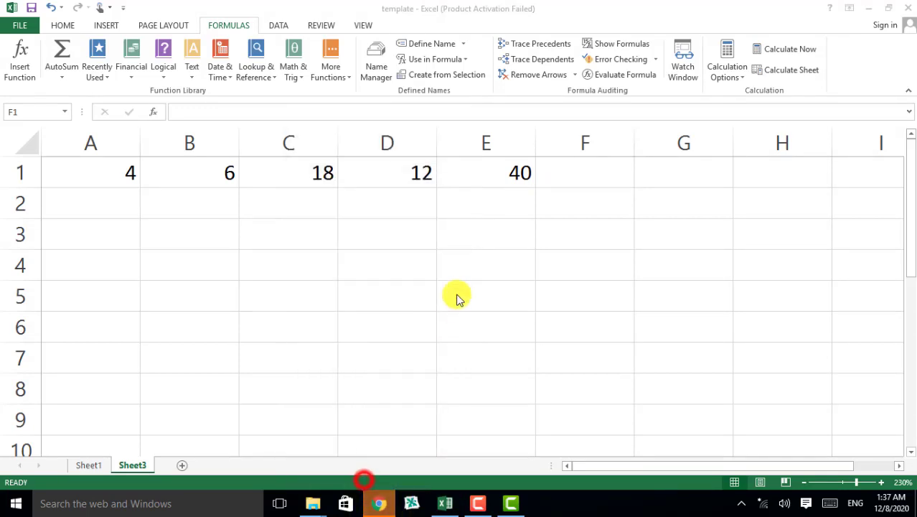
{"action": "left_click", "coordinate": [556, 175]}
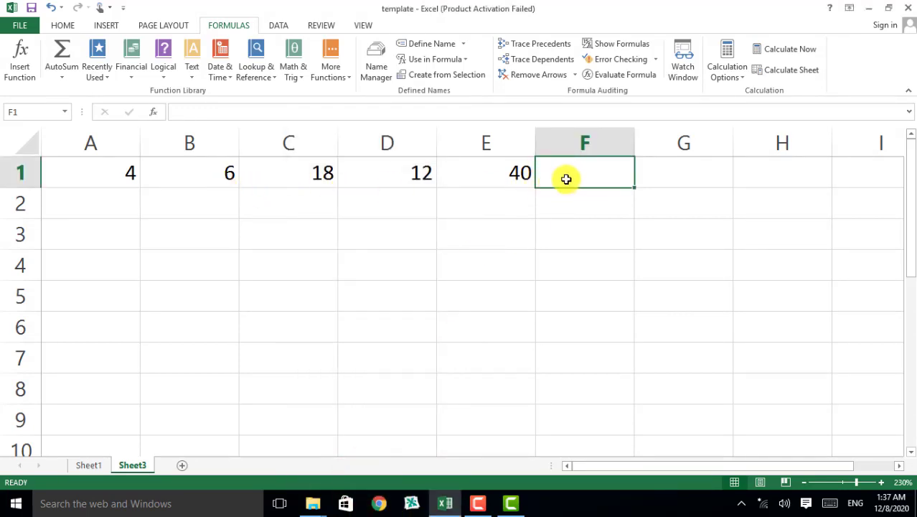
- Insert MAX in F1 and correct its range to =MAX(A1:D1), returning 18
{"action": "left_click", "coordinate": [28, 66]}
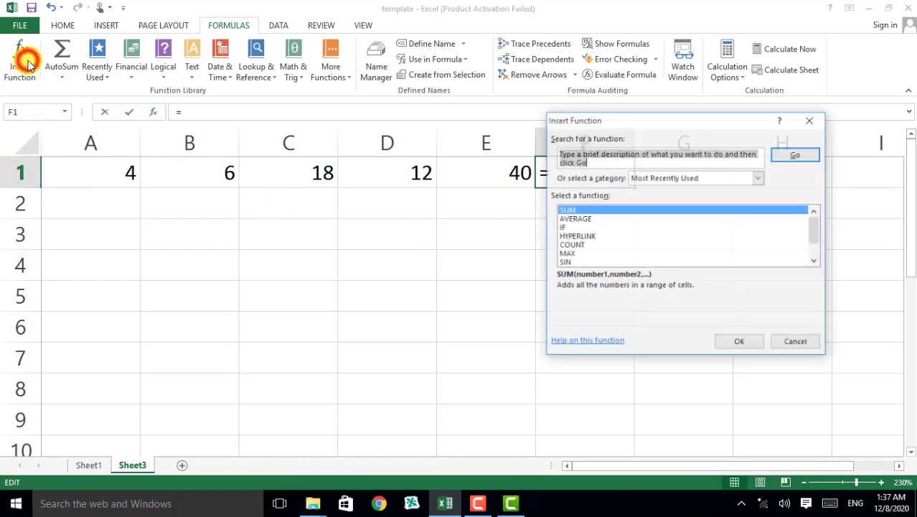
{"action": "left_click", "coordinate": [566, 254]}
{"action": "left_click", "coordinate": [745, 341]}
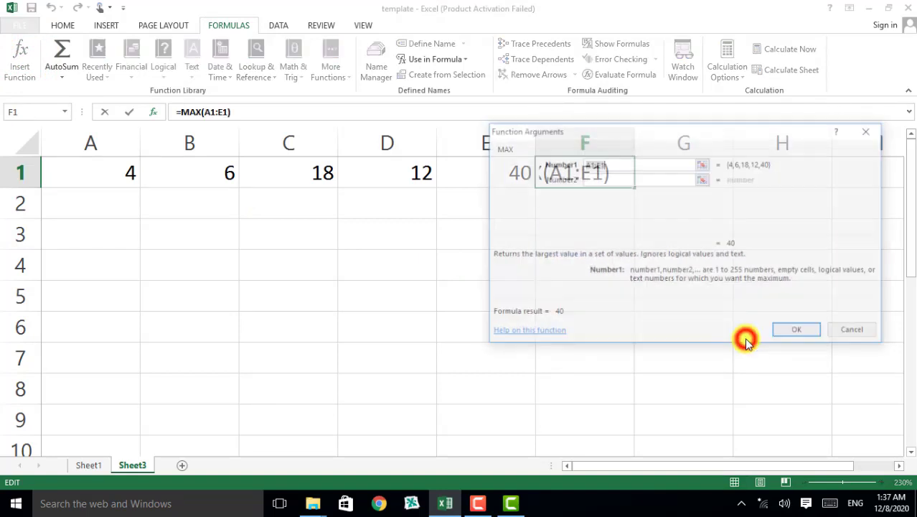
{"action": "left_click", "coordinate": [799, 331]}
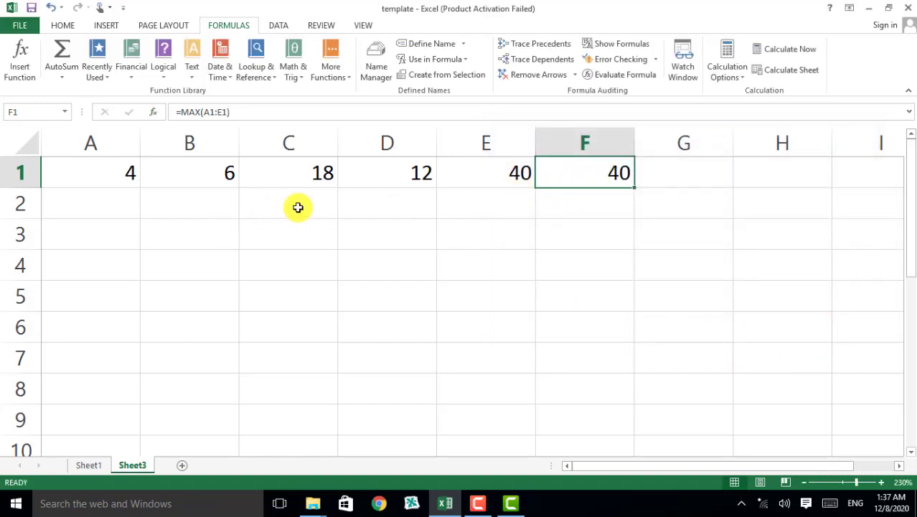
{"action": "left_click", "coordinate": [489, 173]}
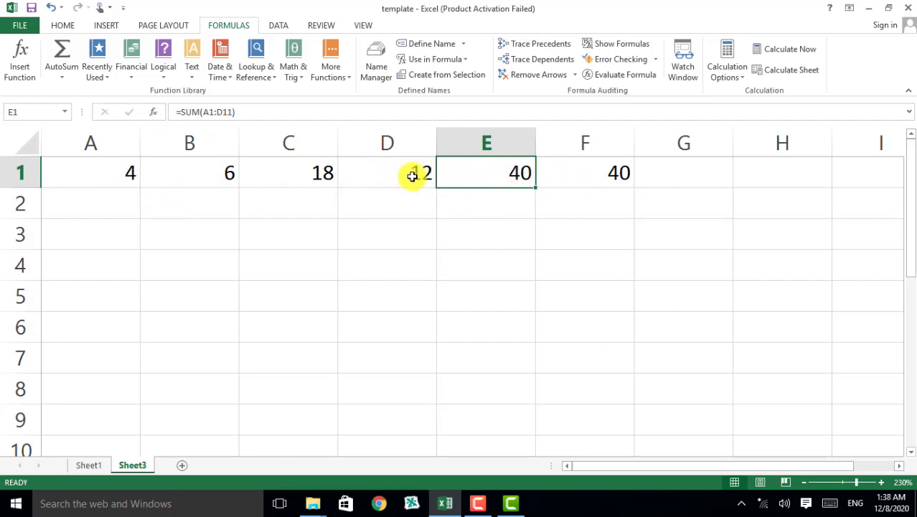
{"action": "left_click", "coordinate": [597, 172]}
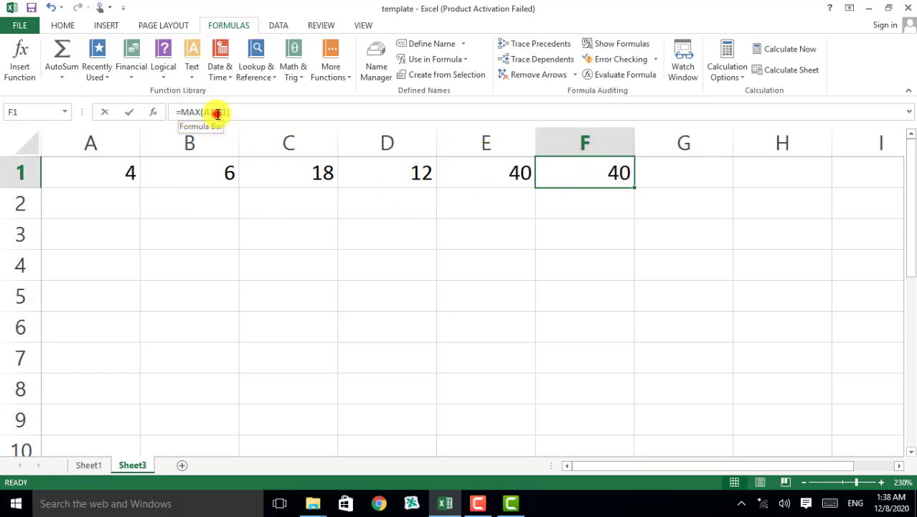
{"action": "left_click", "coordinate": [216, 113]}
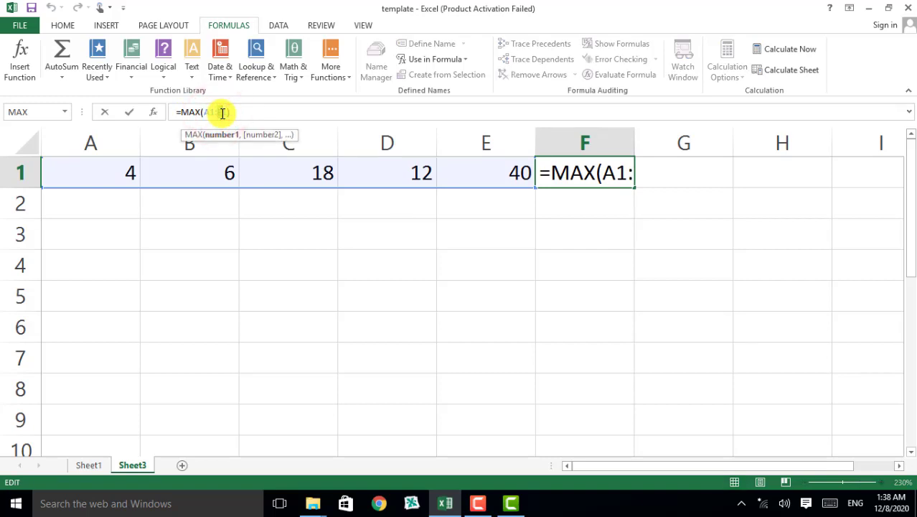
{"action": "type", "text": "d1)"}
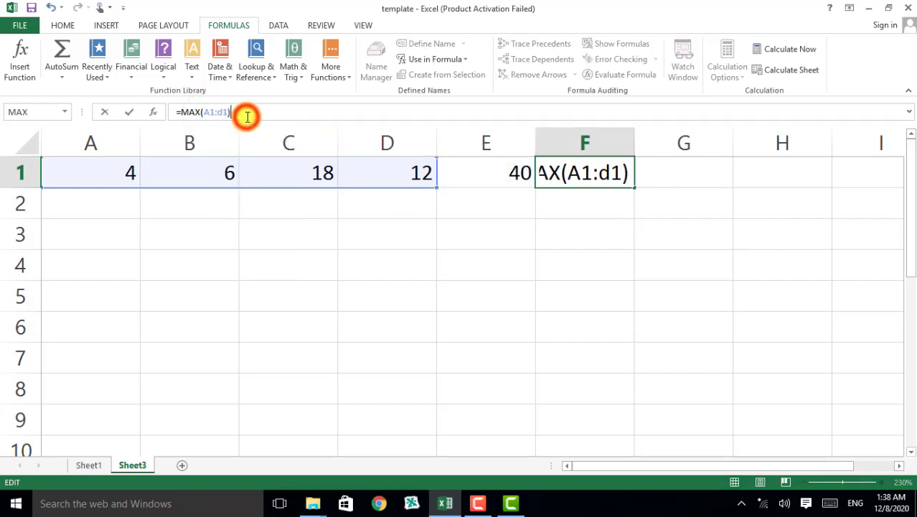
{"action": "key", "text": "Return"}
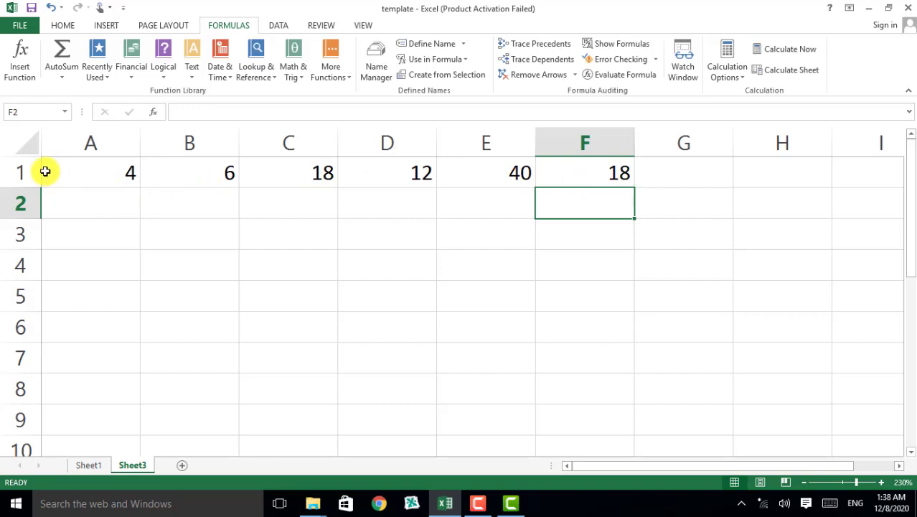
{"action": "left_click", "coordinate": [24, 171]}
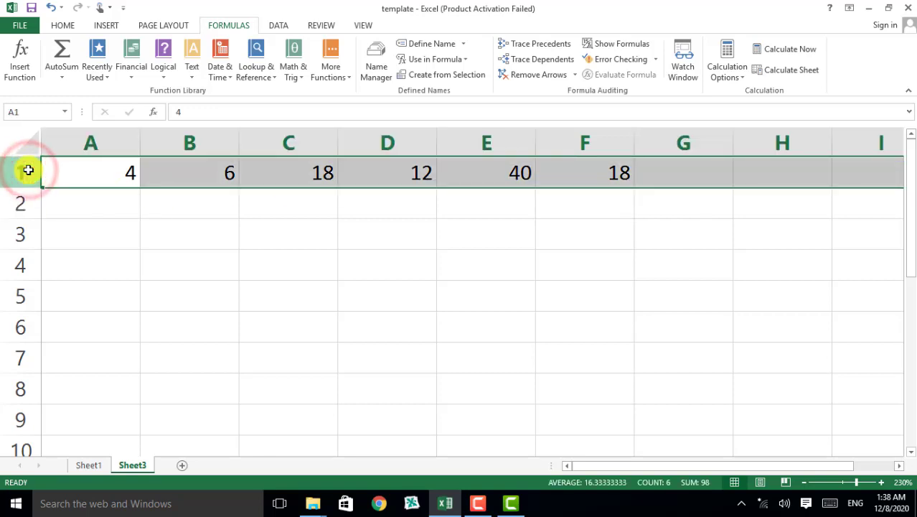
- Insert a blank sheet row above row 1, moving all values down to row 2
{"action": "left_click", "coordinate": [99, 26]}
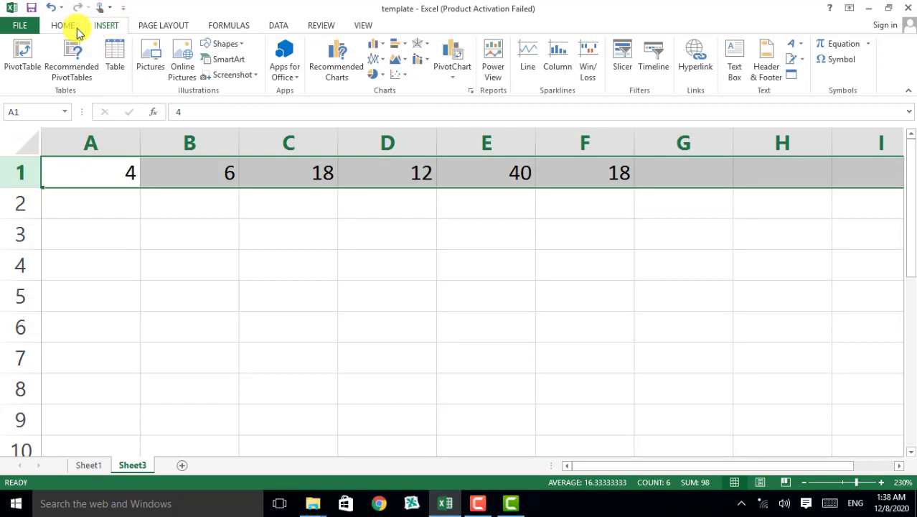
{"action": "left_click", "coordinate": [63, 26]}
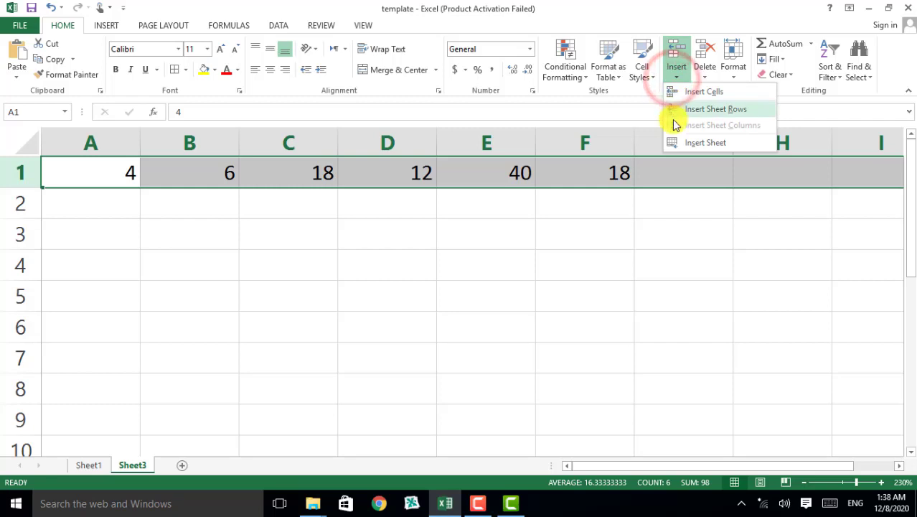
{"action": "left_click", "coordinate": [675, 109]}
{"action": "left_click", "coordinate": [646, 257]}
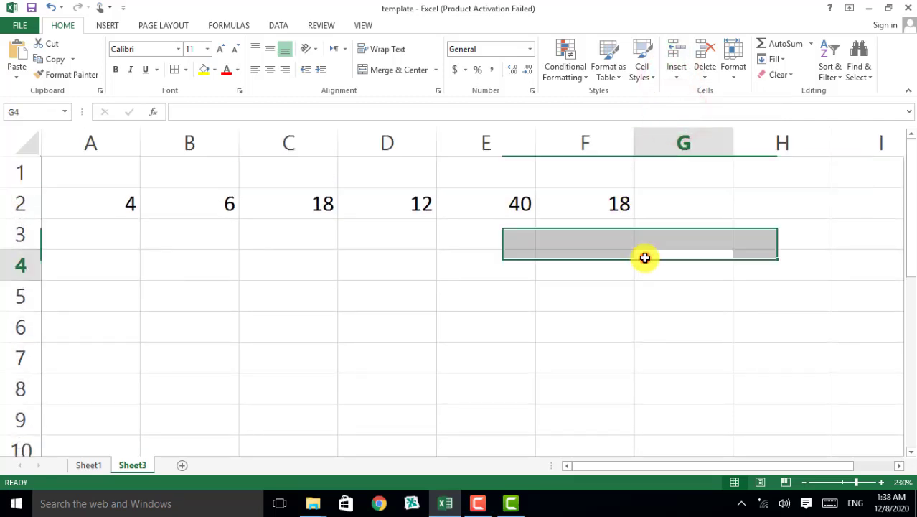
{"action": "left_click", "coordinate": [492, 170]}
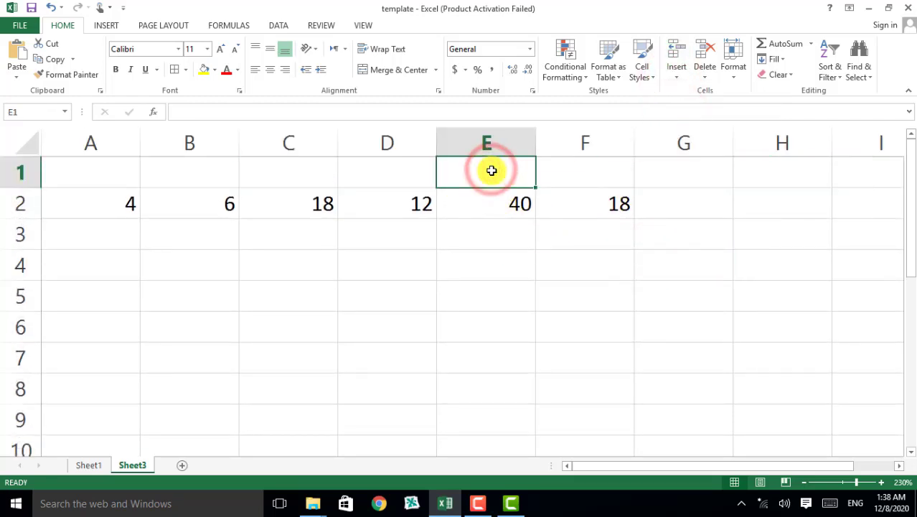
- Label E1, F1 and G1 as sum, max and min
{"action": "type", "text": "s"}
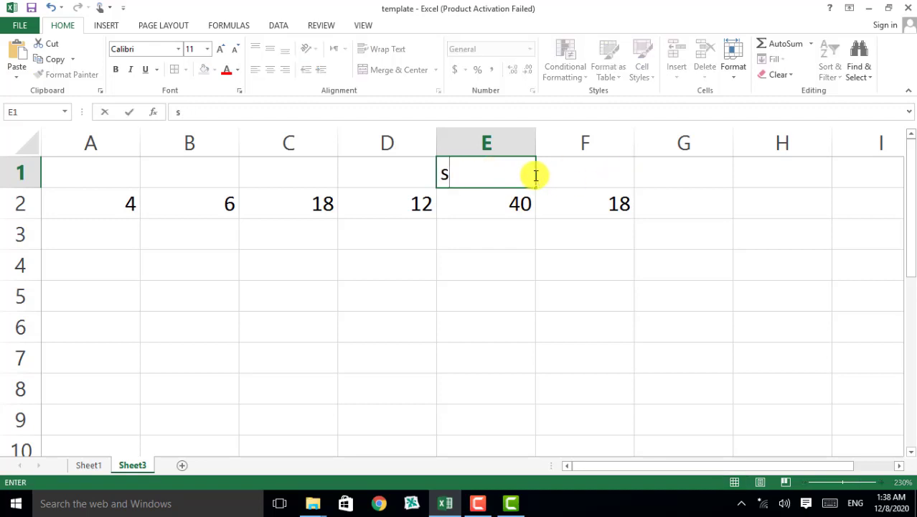
{"action": "type", "text": "um"}
{"action": "left_click", "coordinate": [590, 175]}
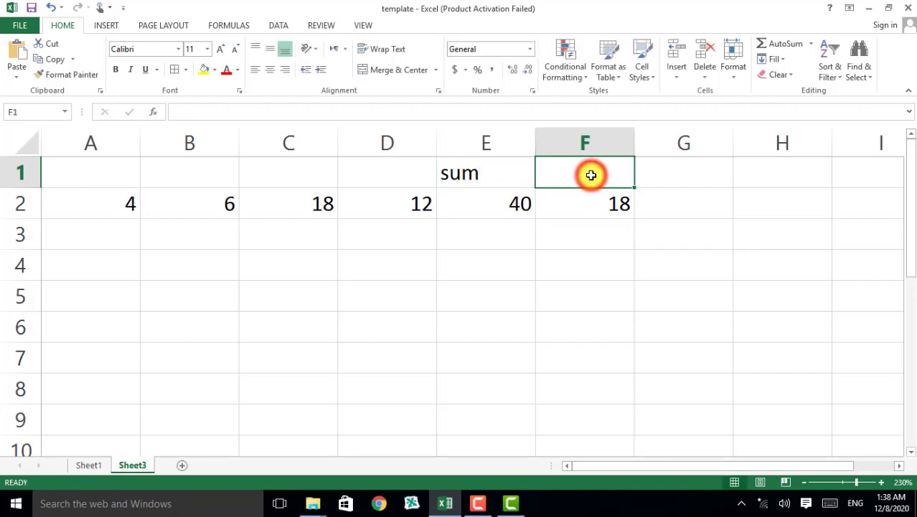
{"action": "type", "text": "max"}
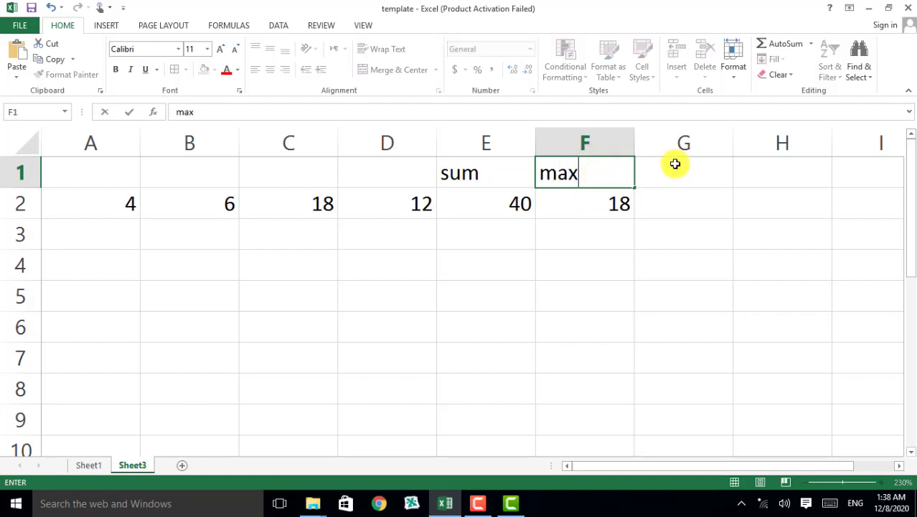
{"action": "left_click", "coordinate": [672, 171]}
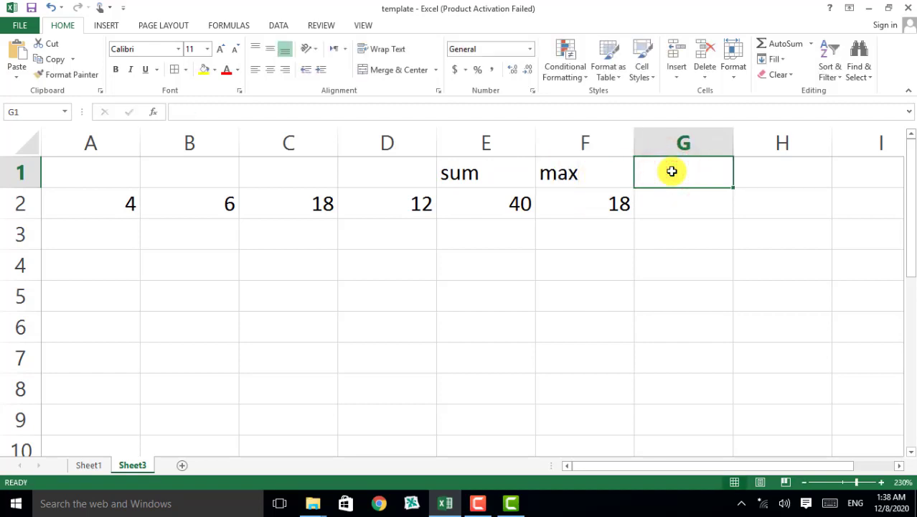
{"action": "type", "text": "mi"}
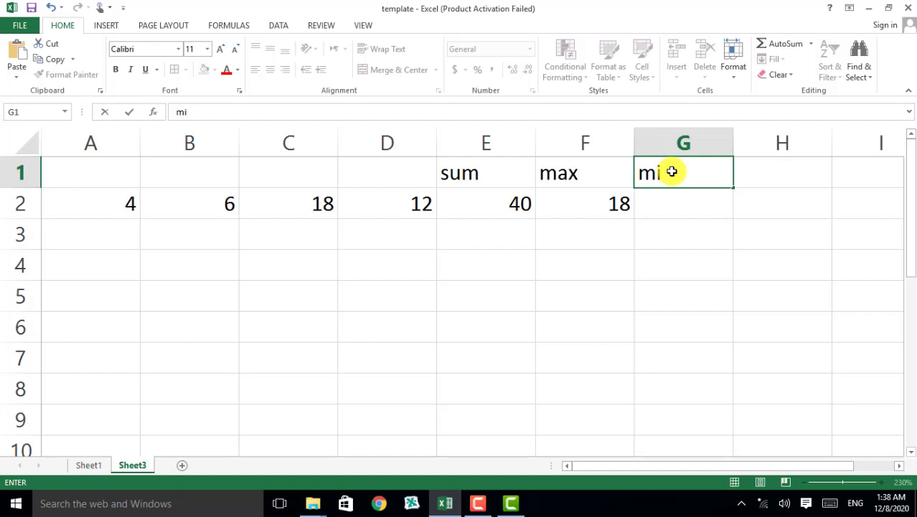
{"action": "type", "text": "n"}
{"action": "left_click", "coordinate": [665, 206]}
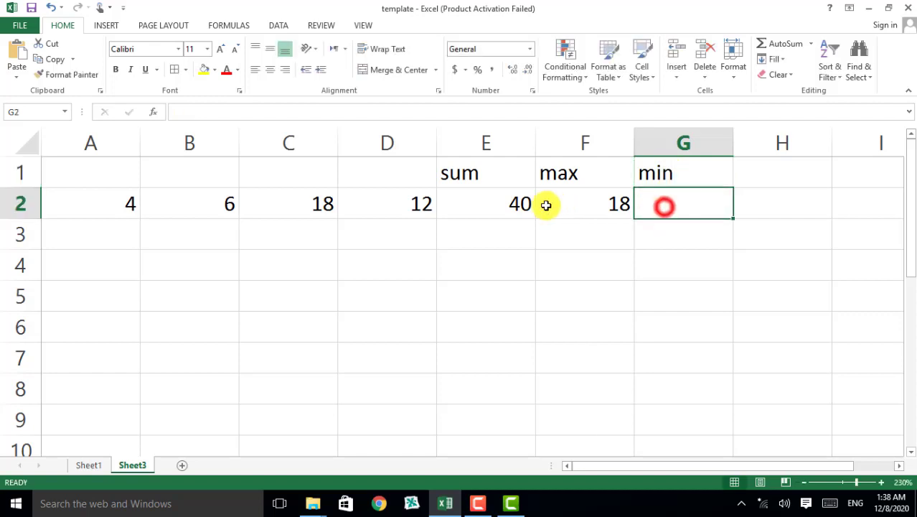
- Label A1 through D1 as n1, n2, n3 and n4
{"action": "left_click", "coordinate": [127, 179]}
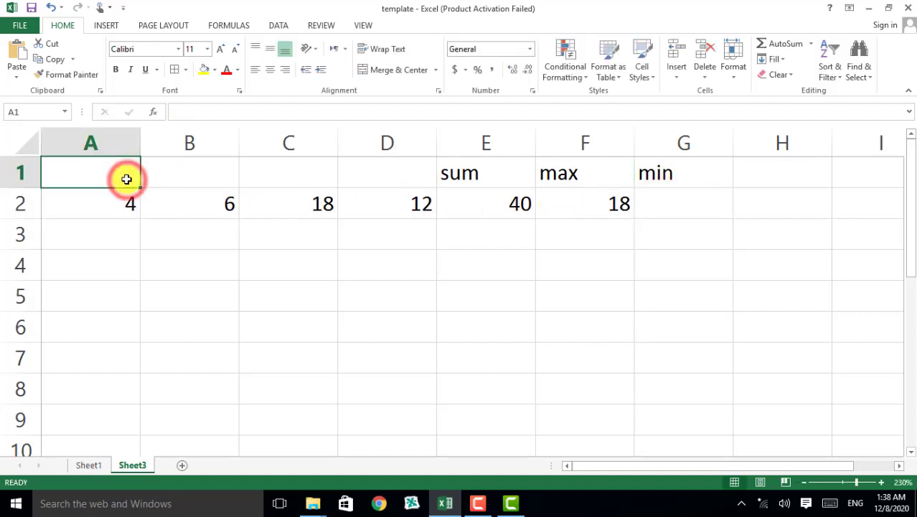
{"action": "type", "text": "n1"}
{"action": "left_click", "coordinate": [191, 174]}
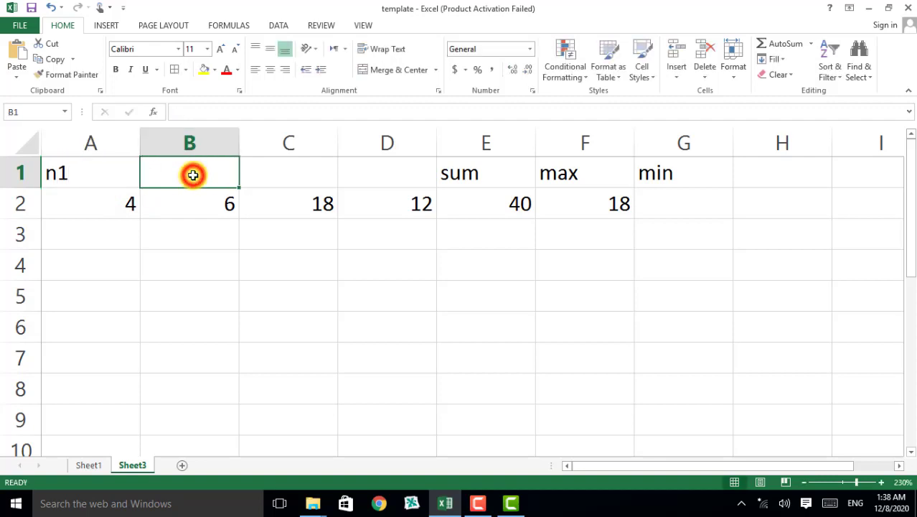
{"action": "type", "text": "n2"}
{"action": "left_click", "coordinate": [320, 173]}
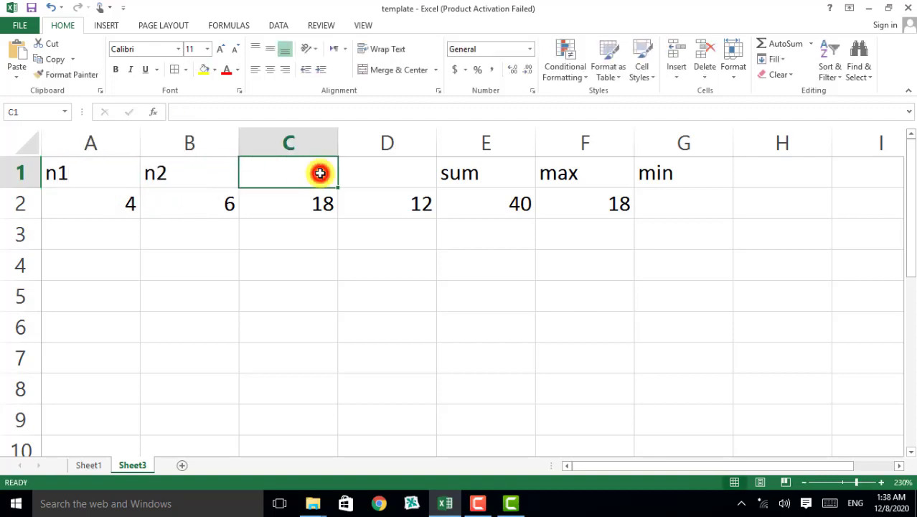
{"action": "type", "text": "n"}
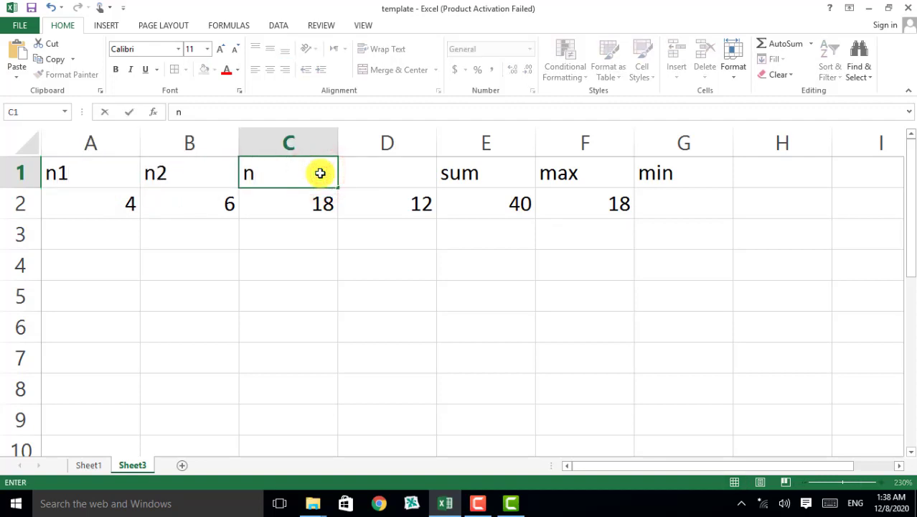
{"action": "type", "text": "3"}
{"action": "left_click", "coordinate": [393, 170]}
{"action": "type", "text": "n"}
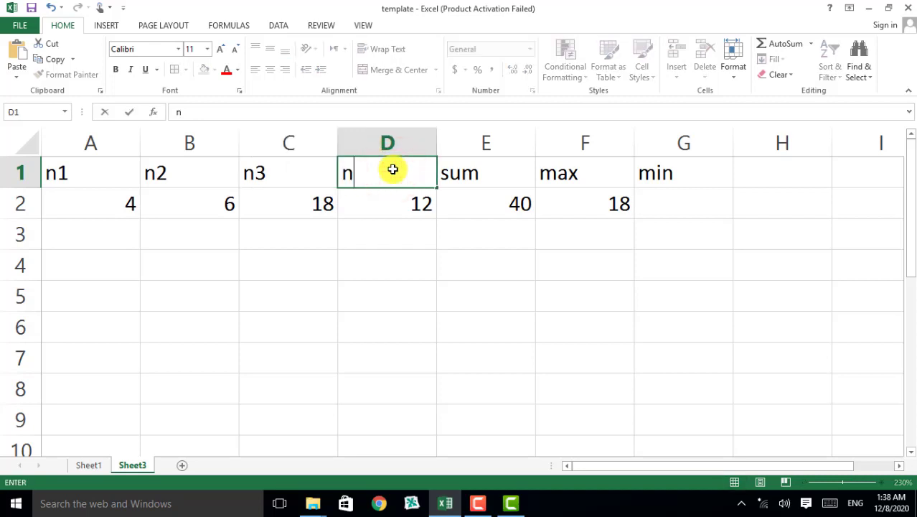
{"action": "type", "text": "4"}
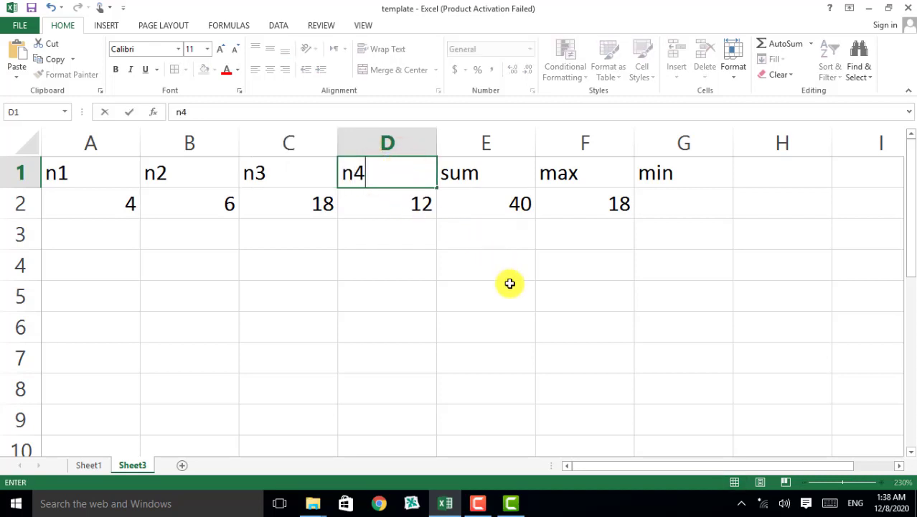
{"action": "left_click", "coordinate": [509, 285]}
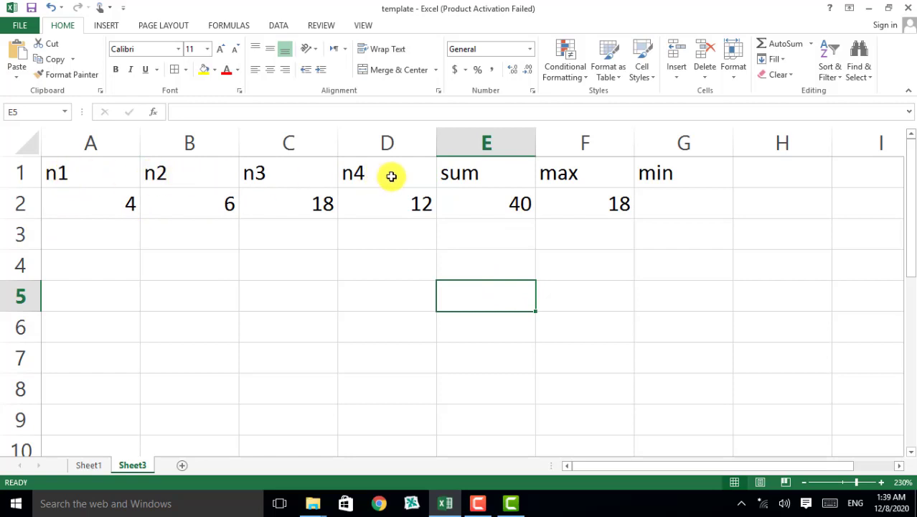
{"action": "left_click", "coordinate": [21, 203]}
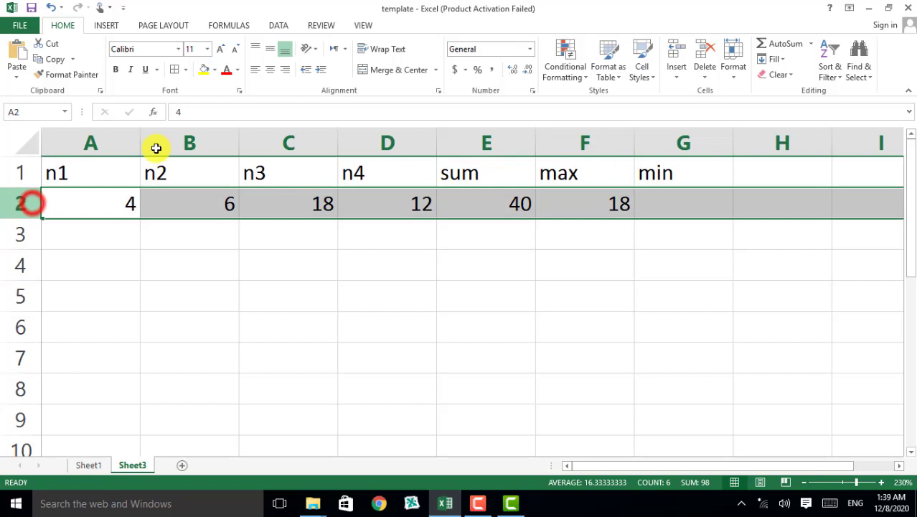
- Centre the row 2 values and the row 1 headings, then select G2 for the minimum
{"action": "left_click", "coordinate": [271, 70]}
{"action": "left_click", "coordinate": [373, 293]}
{"action": "left_click", "coordinate": [20, 172]}
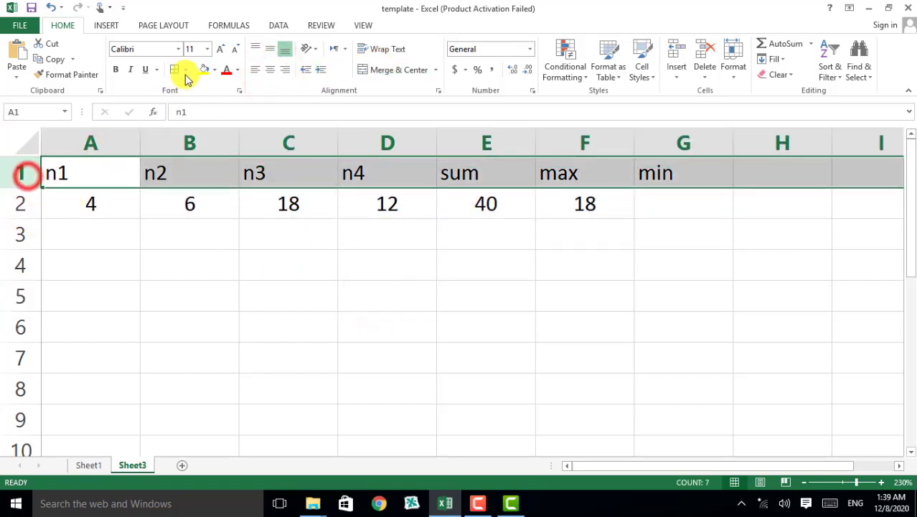
{"action": "left_click", "coordinate": [270, 70]}
{"action": "left_click", "coordinate": [337, 259]}
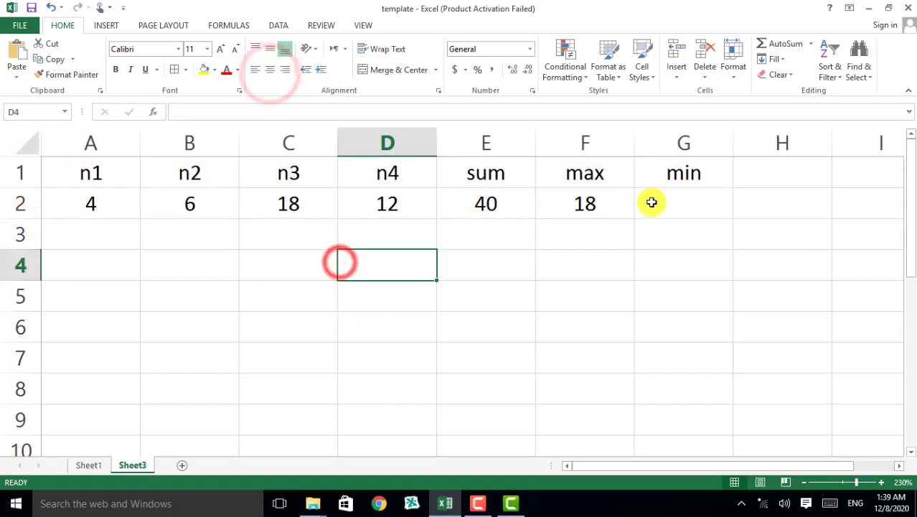
{"action": "left_click", "coordinate": [657, 197]}
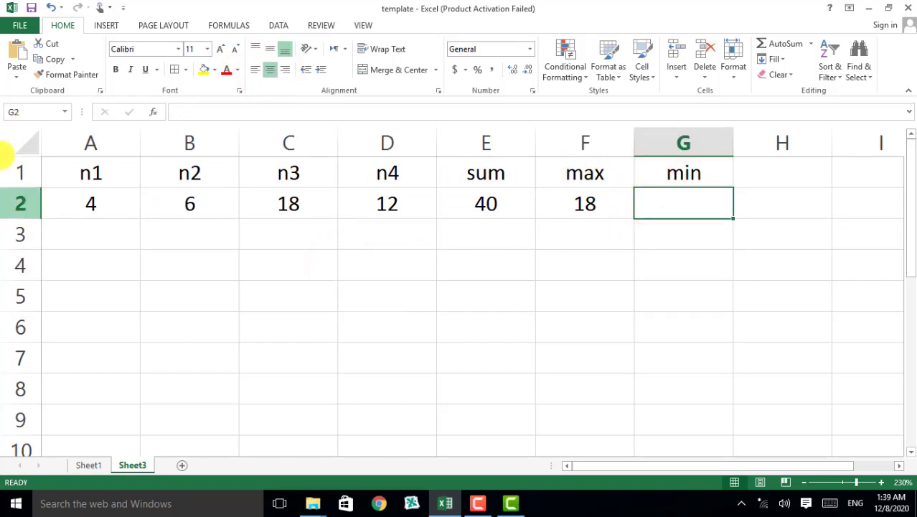
{"action": "left_click", "coordinate": [215, 26]}
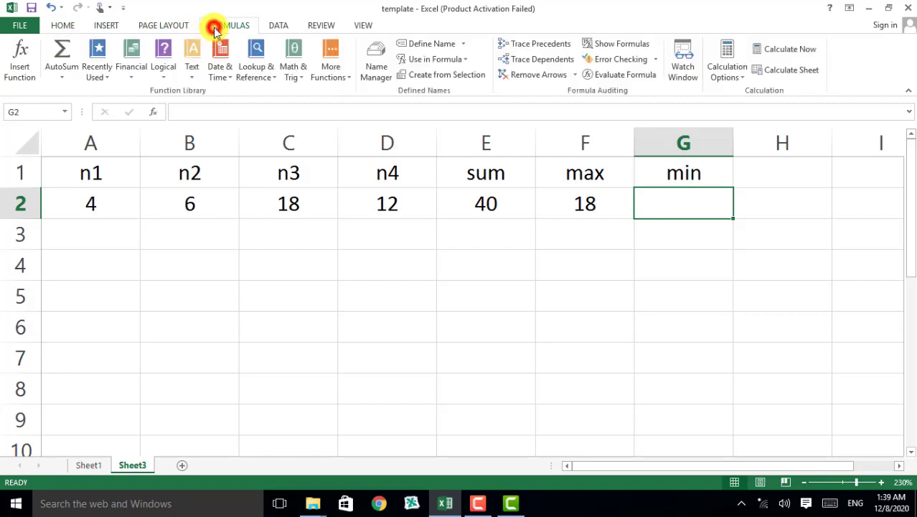
- Open Insert Function for G2 and search for a function that finds the minimum
{"action": "left_click", "coordinate": [21, 61]}
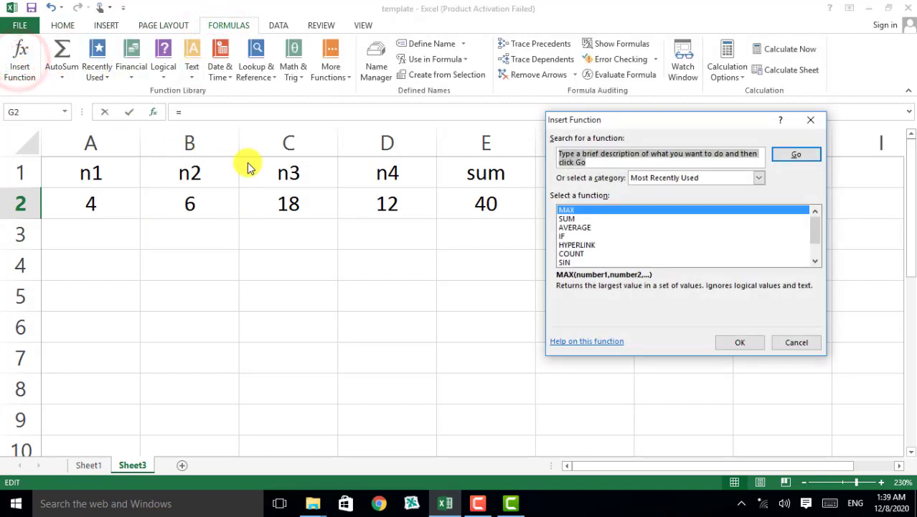
{"action": "left_click", "coordinate": [816, 264]}
{"action": "left_click", "coordinate": [816, 263]}
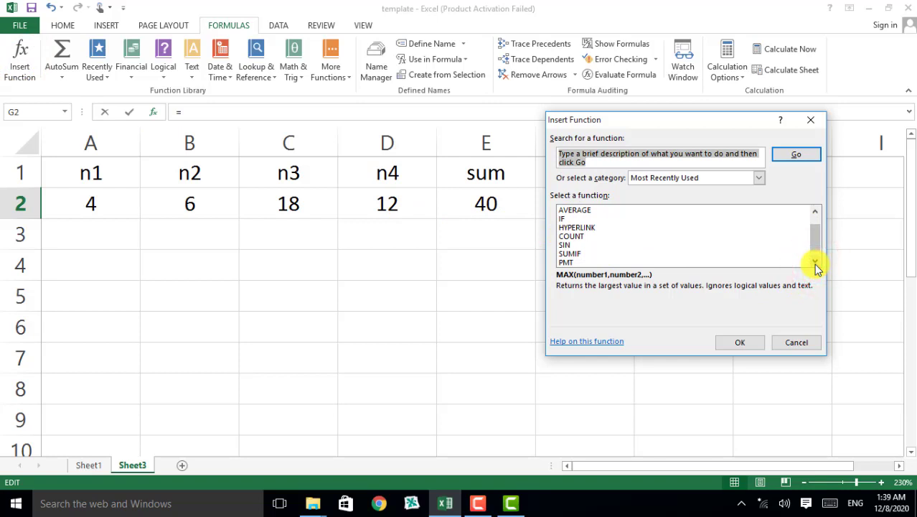
{"action": "left_click", "coordinate": [815, 264]}
{"action": "left_click", "coordinate": [816, 264]}
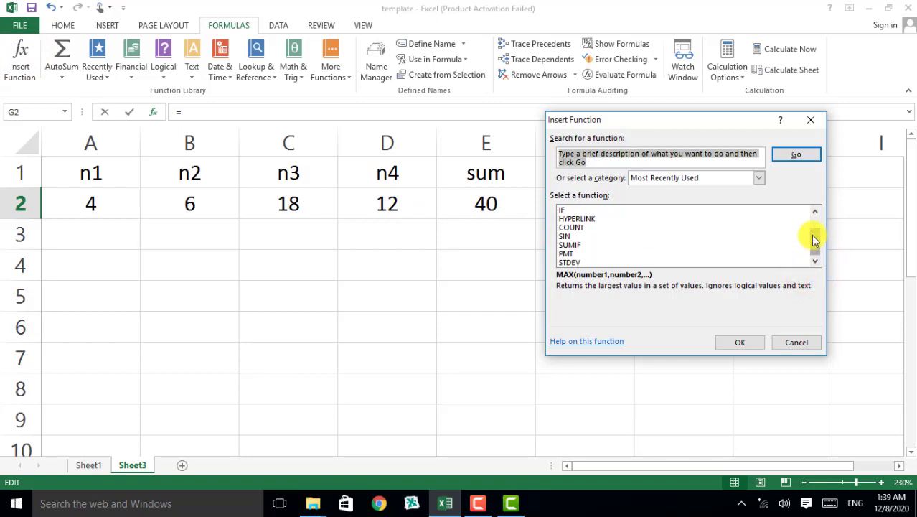
{"action": "left_click_drag", "start_coordinate": [813, 239], "coordinate": [812, 208]}
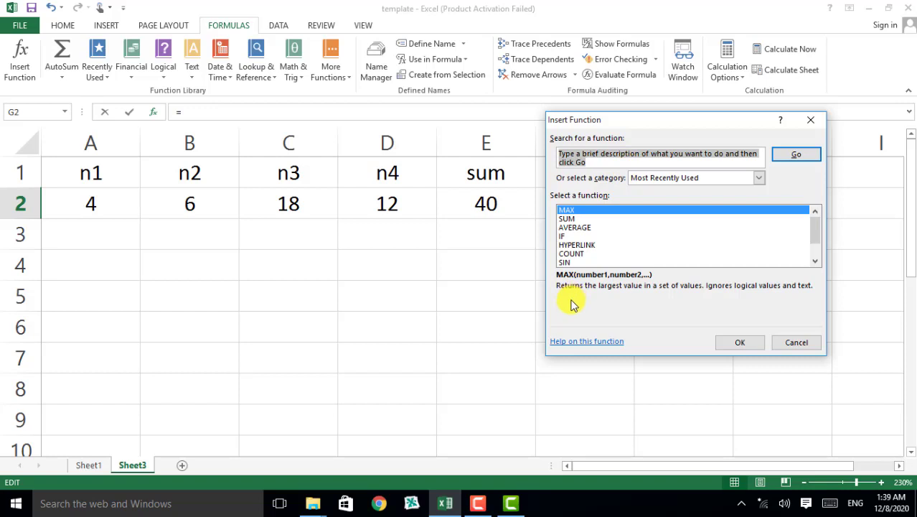
{"action": "type", "text": "for finding minimum number"}
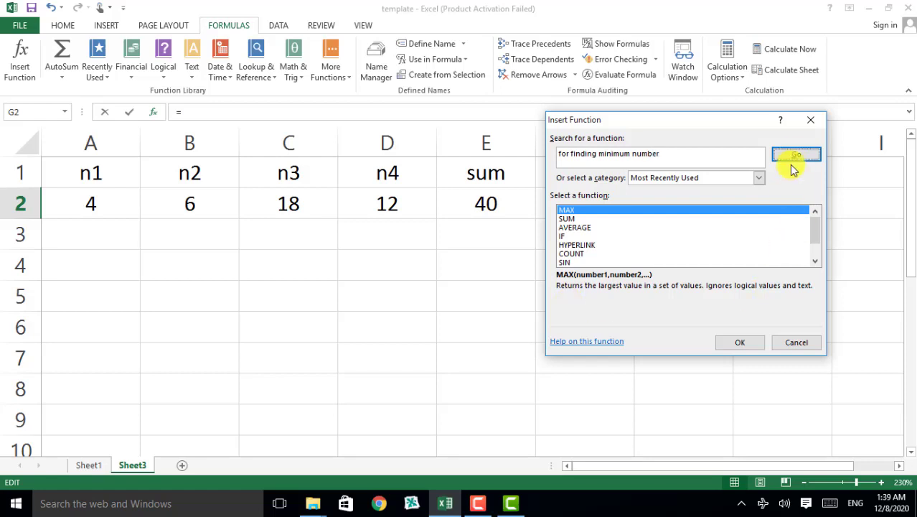
{"action": "left_click", "coordinate": [793, 169]}
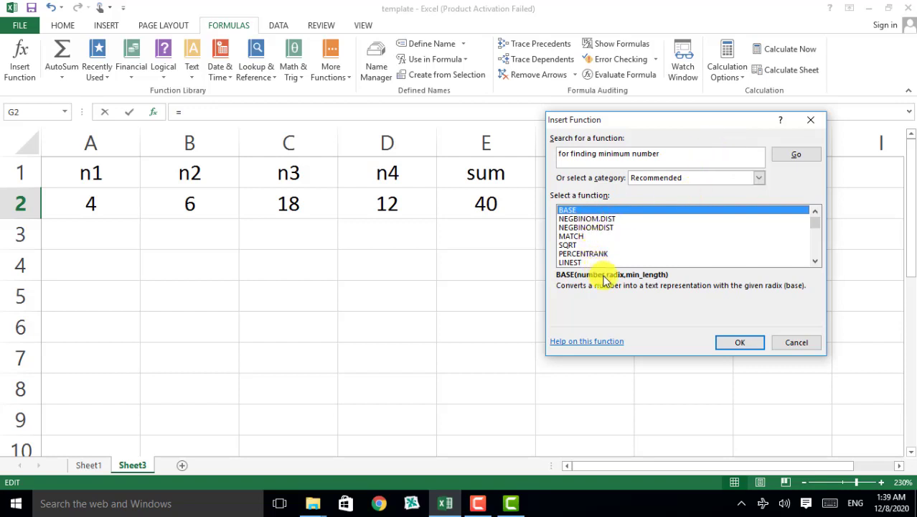
- Scroll the recommended function list and pick MIN
{"action": "left_click", "coordinate": [815, 264]}
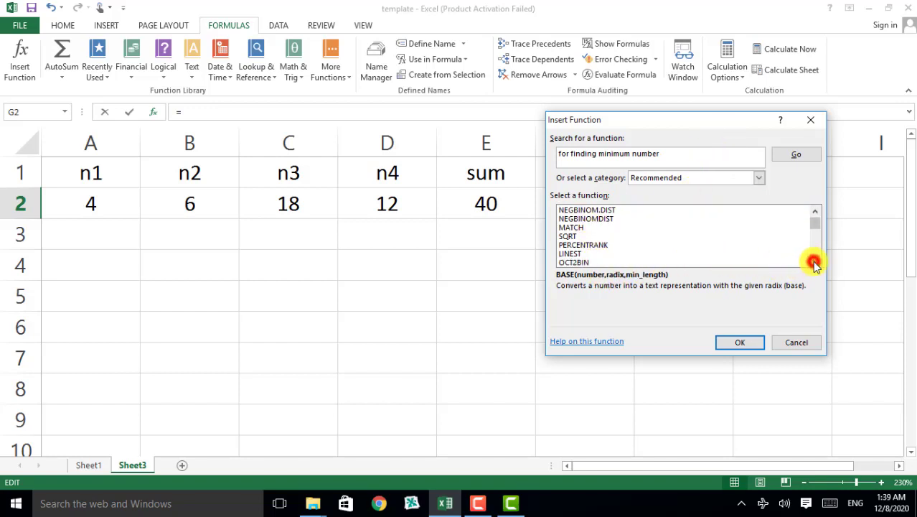
{"action": "left_click", "coordinate": [814, 264]}
{"action": "left_click", "coordinate": [815, 264]}
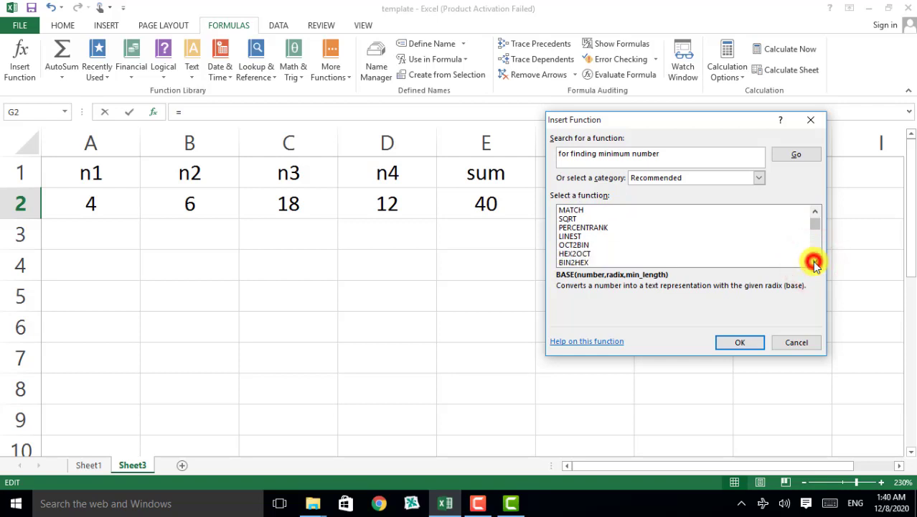
{"action": "left_click", "coordinate": [815, 264]}
{"action": "left_click", "coordinate": [814, 264]}
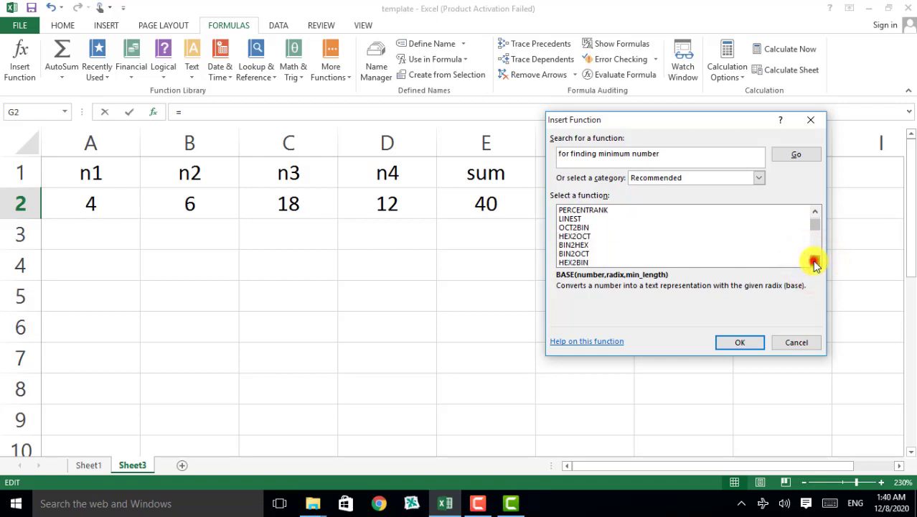
{"action": "left_click_drag", "start_coordinate": [815, 264], "coordinate": [815, 264]}
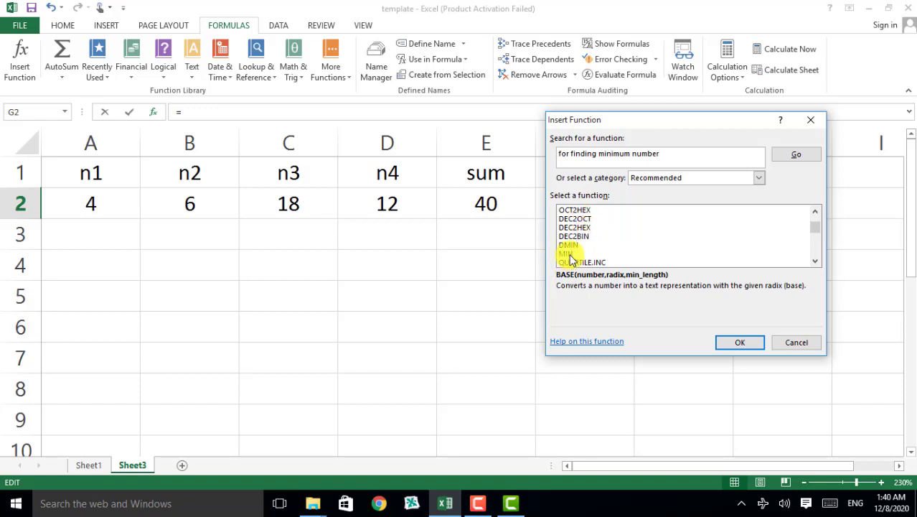
{"action": "left_click", "coordinate": [570, 255]}
- Set MIN's Number1 to A2:D2 so G2 returns 4, then inspect F2's max formula
{"action": "left_click", "coordinate": [746, 343]}
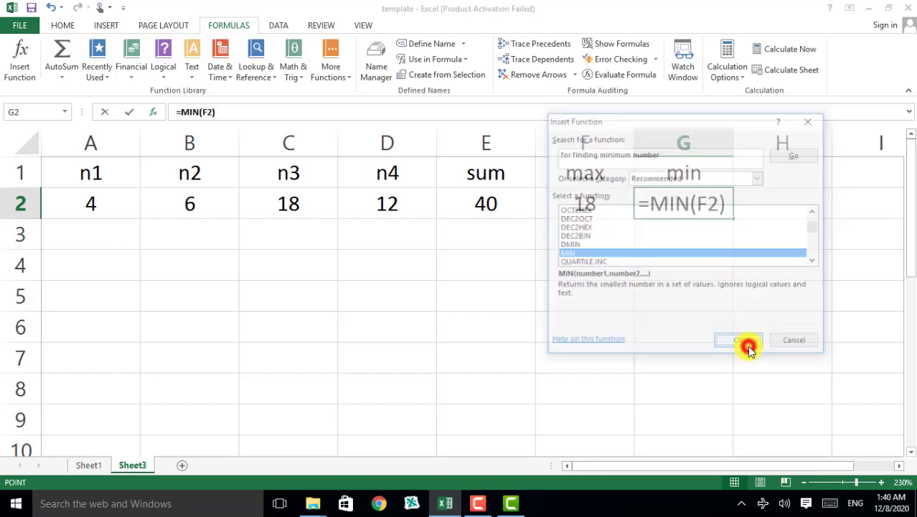
{"action": "mouse_move", "coordinate": [641, 135]}
{"action": "left_mouse_down"}
{"action": "mouse_move", "coordinate": [651, 327]}
{"action": "mouse_move", "coordinate": [655, 260]}
{"action": "left_mouse_up"}
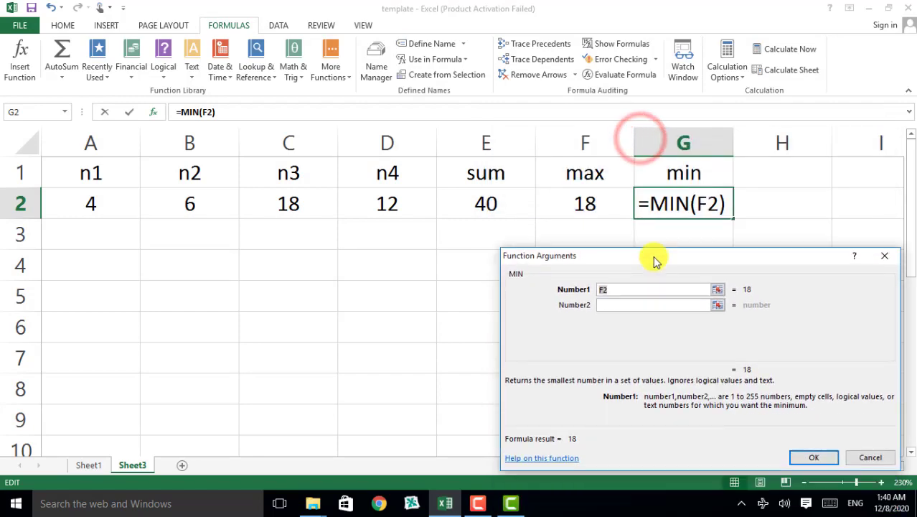
{"action": "left_click", "coordinate": [712, 207]}
{"action": "type", "text": "a2:"}
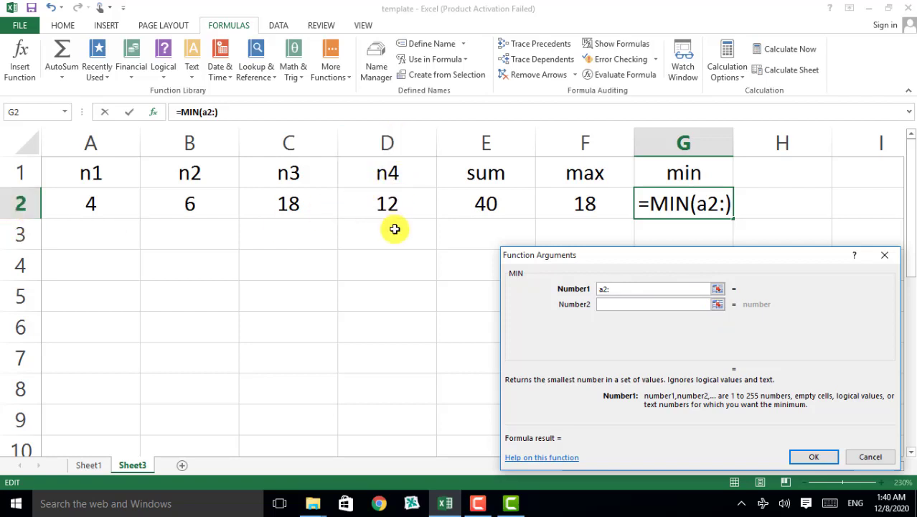
{"action": "type", "text": "d2"}
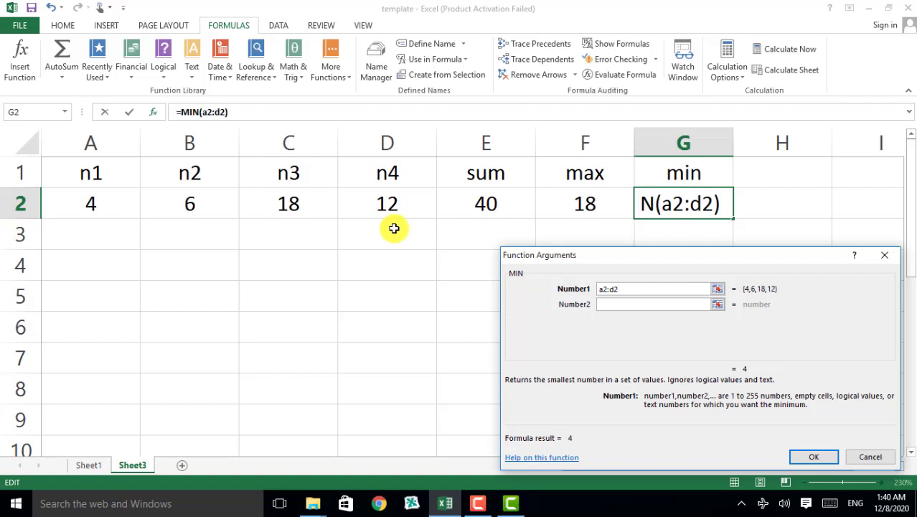
{"action": "key", "text": "Return"}
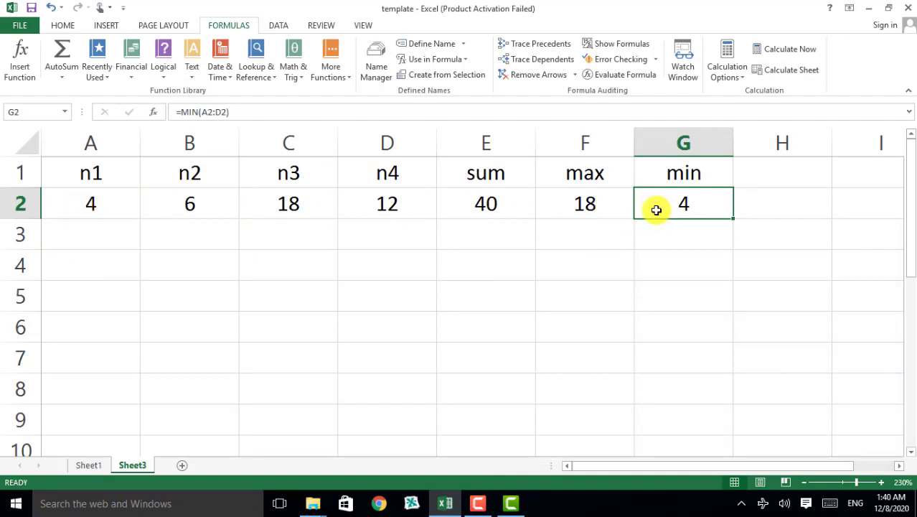
{"action": "left_click", "coordinate": [569, 215]}
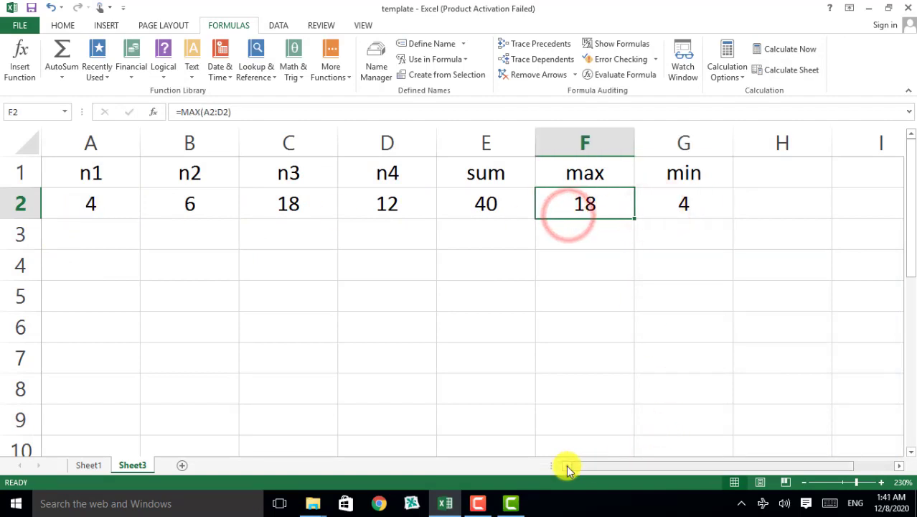
- Dismiss Camtasia's production results and recorder controls, then minimize the editor to reveal Excel
{"action": "left_click", "coordinate": [511, 506]}
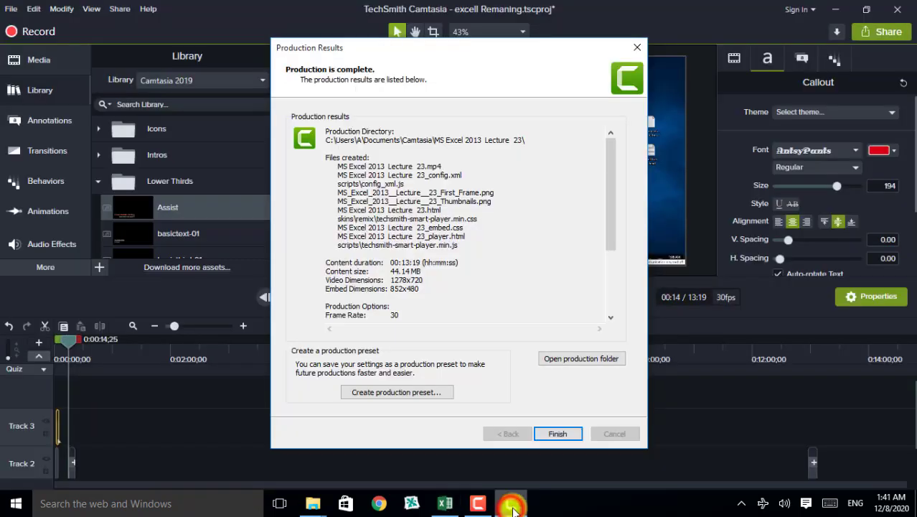
{"action": "left_click", "coordinate": [559, 434]}
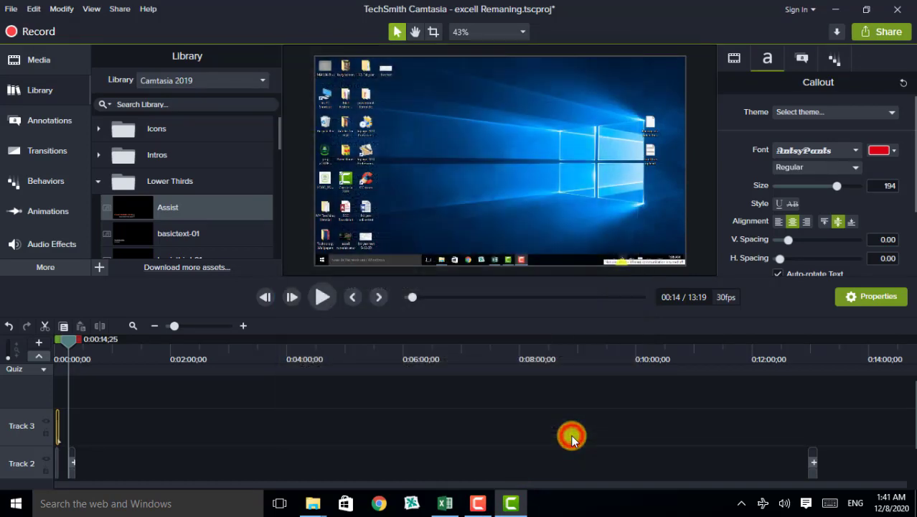
{"action": "left_click", "coordinate": [474, 504]}
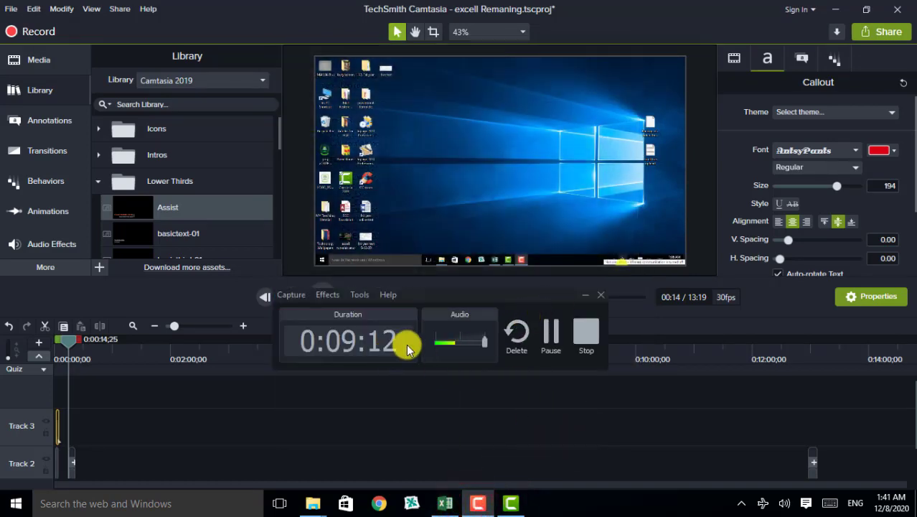
{"action": "left_click", "coordinate": [585, 294]}
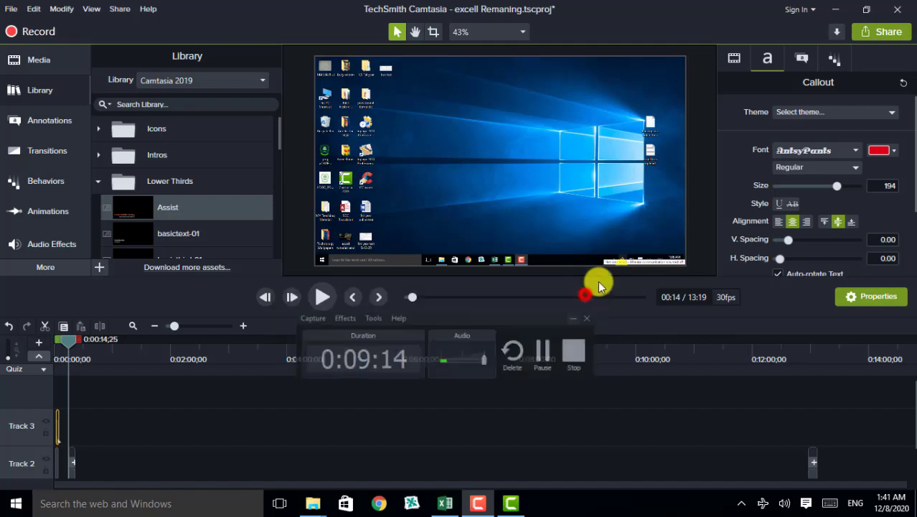
{"action": "left_click", "coordinate": [838, 10]}
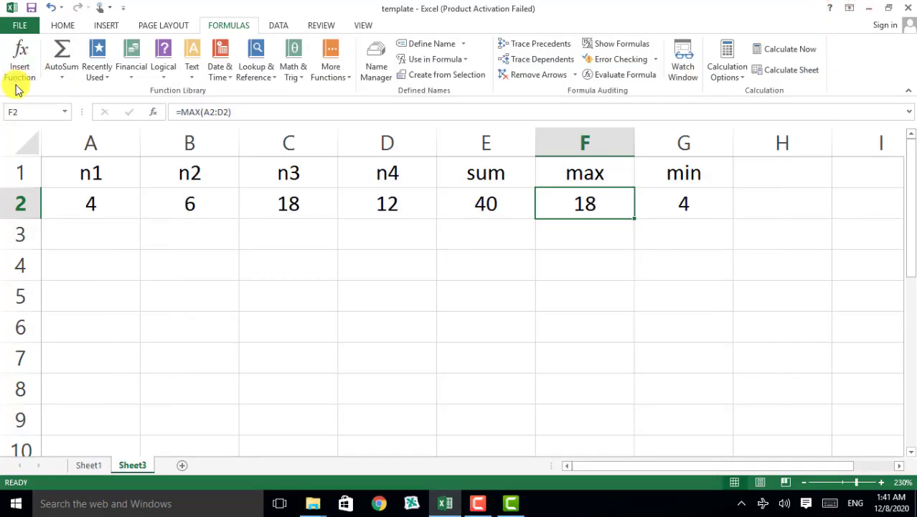
{"action": "left_click", "coordinate": [67, 82]}
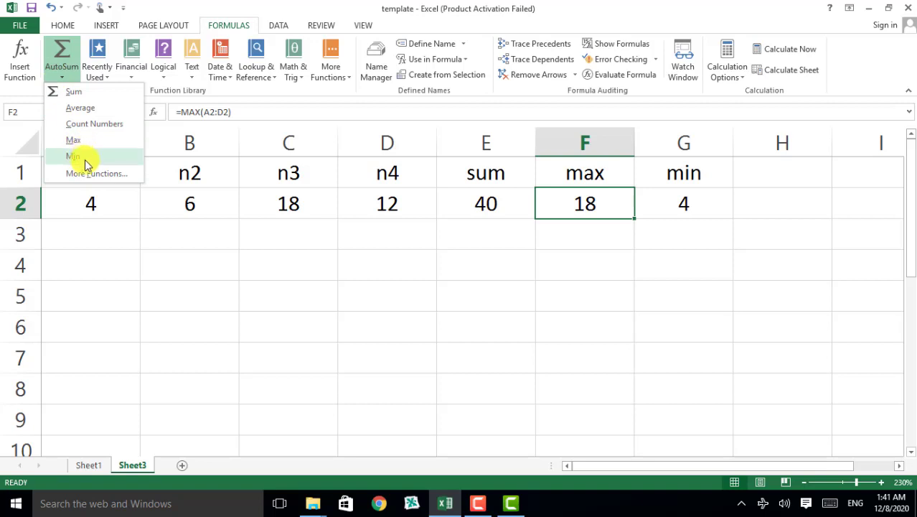
{"action": "left_click", "coordinate": [107, 78]}
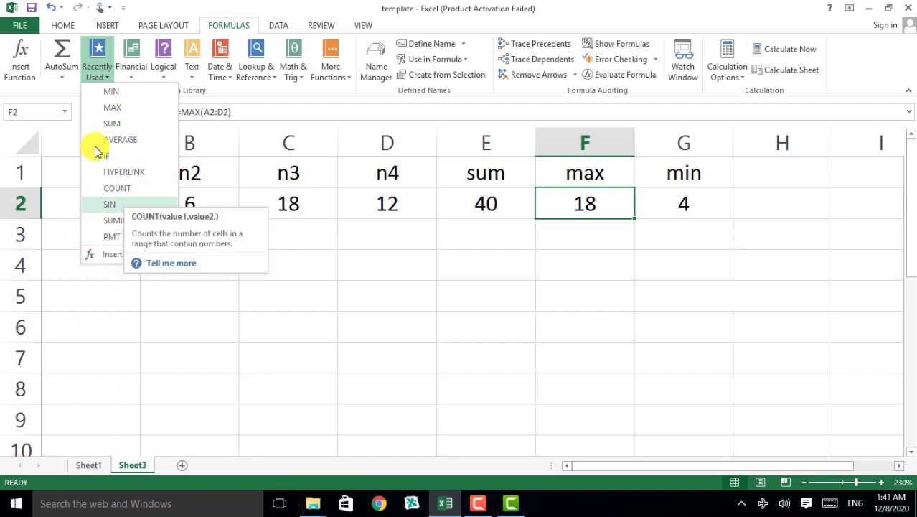
{"action": "left_click", "coordinate": [132, 78]}
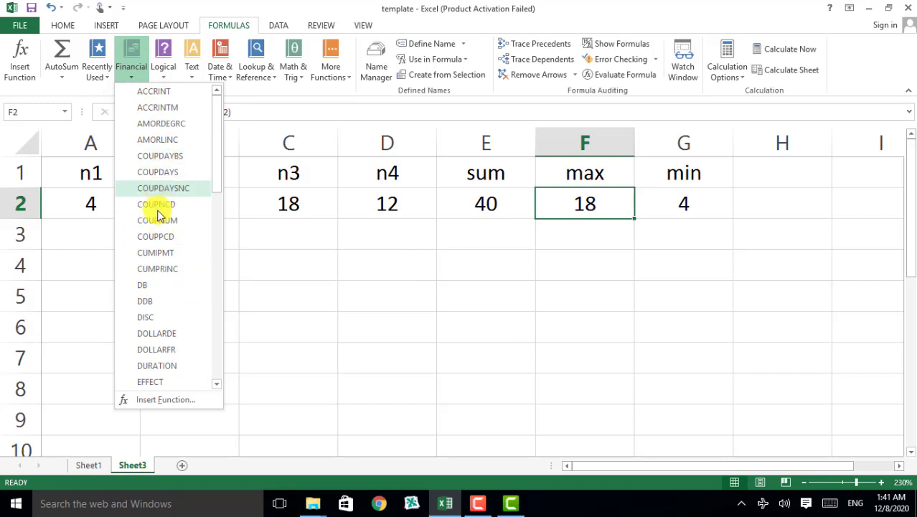
{"action": "left_click", "coordinate": [745, 207]}
{"action": "left_click", "coordinate": [745, 207]}
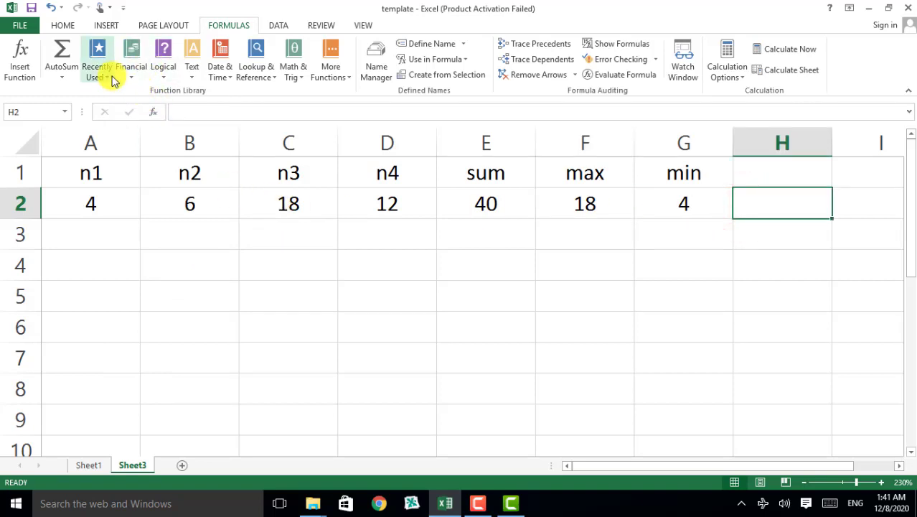
{"action": "left_click", "coordinate": [133, 72]}
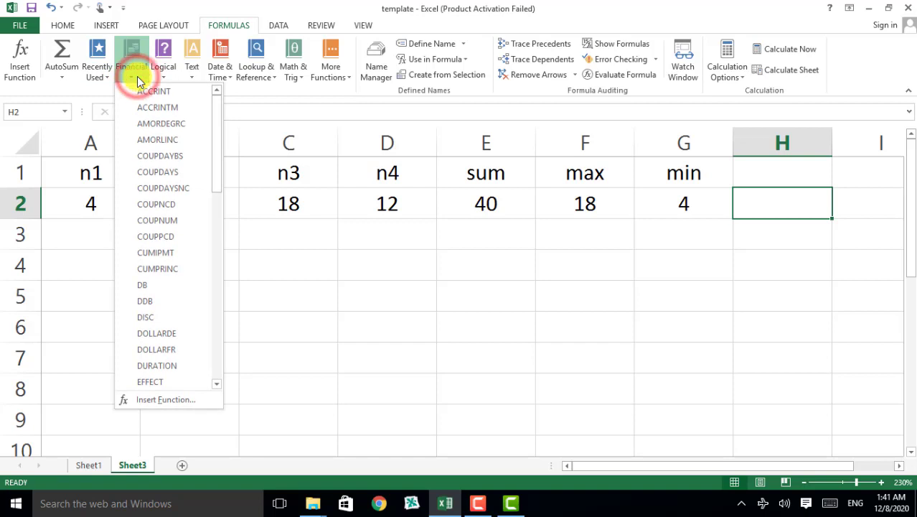
{"action": "left_click", "coordinate": [158, 289]}
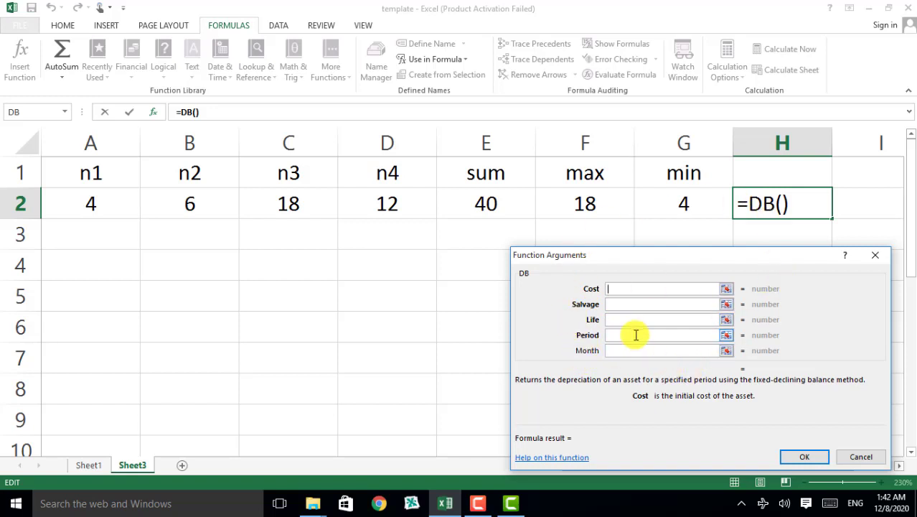
{"action": "left_click", "coordinate": [877, 257]}
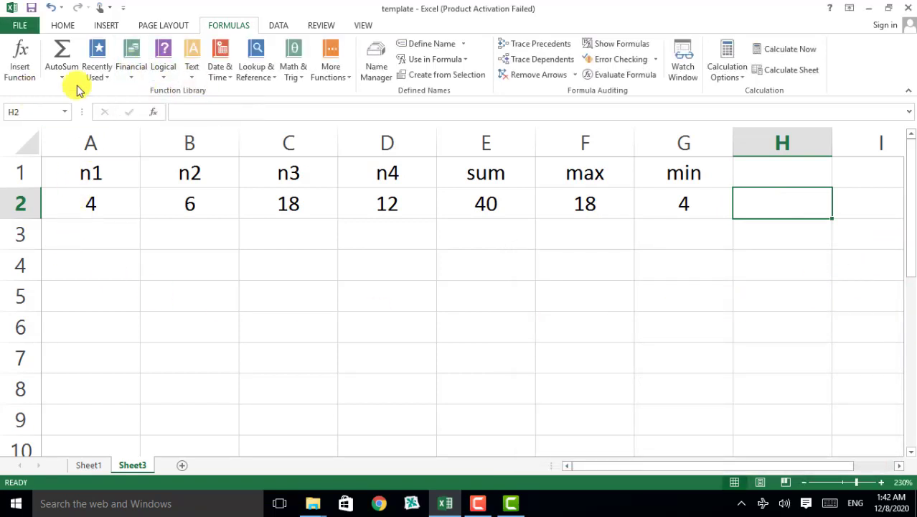
- View the Logical functions list on the Formulas tab, then switch to the Camtasia editor
{"action": "left_click", "coordinate": [168, 79]}
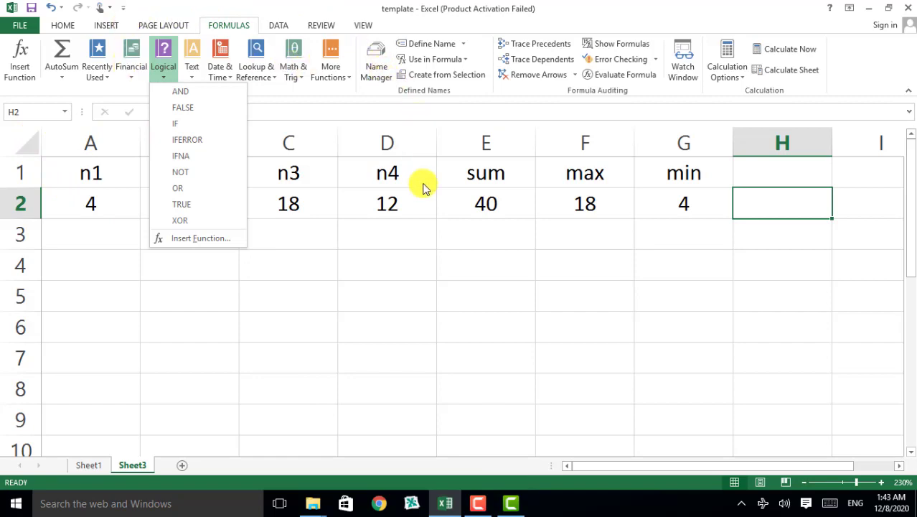
{"action": "left_click", "coordinate": [513, 503]}
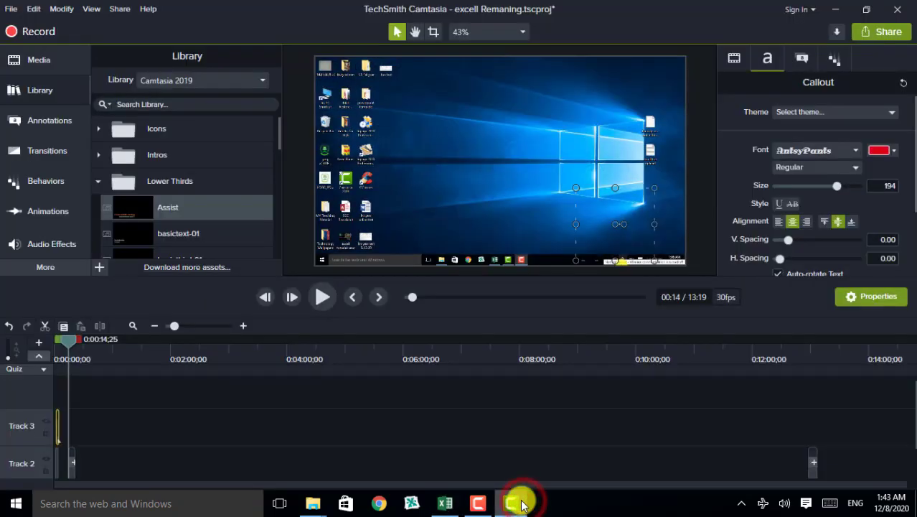
- Bring up the Camtasia recorder and minimize the editor so Sheet3 is visible
{"action": "left_click", "coordinate": [477, 503]}
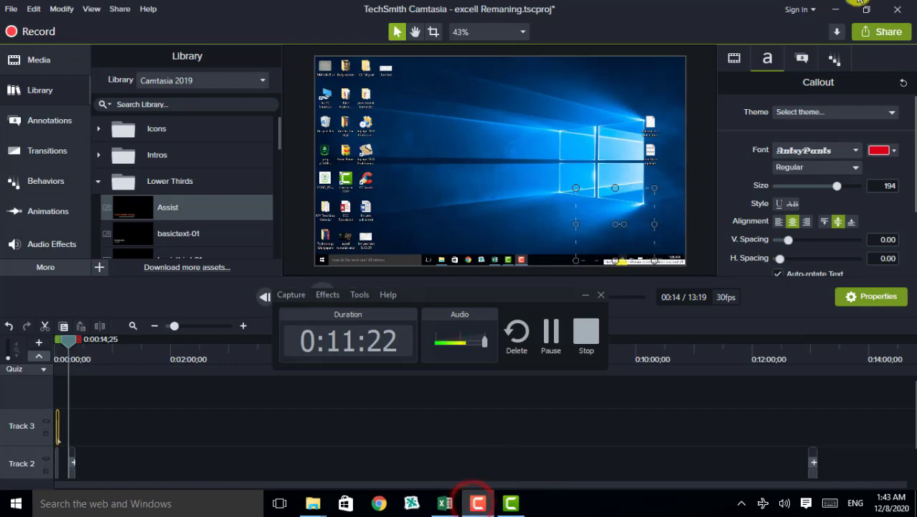
{"action": "left_click", "coordinate": [839, 9]}
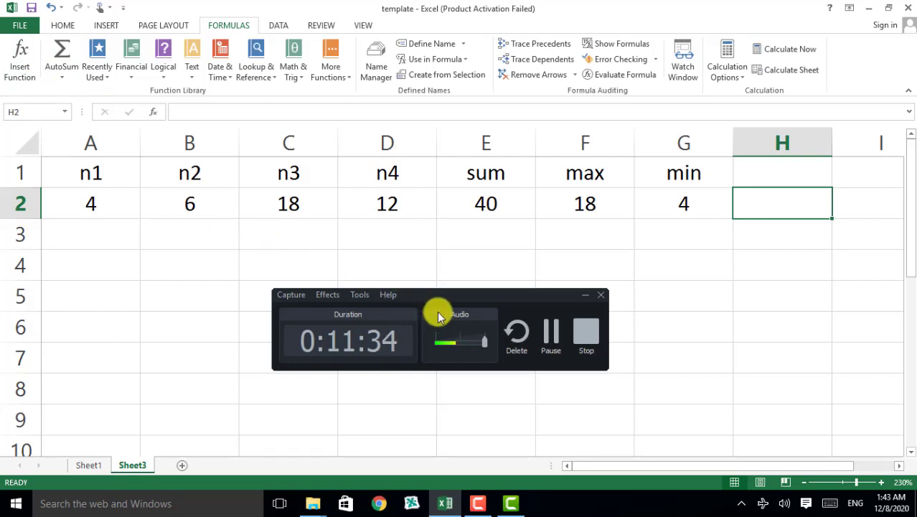
{"action": "left_click", "coordinate": [600, 295]}
{"action": "left_click", "coordinate": [475, 505]}
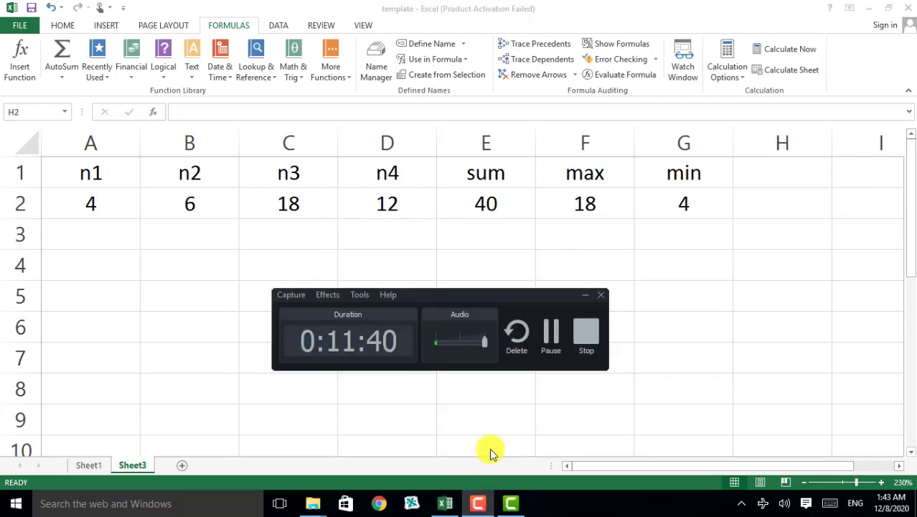
{"action": "left_click", "coordinate": [584, 294]}
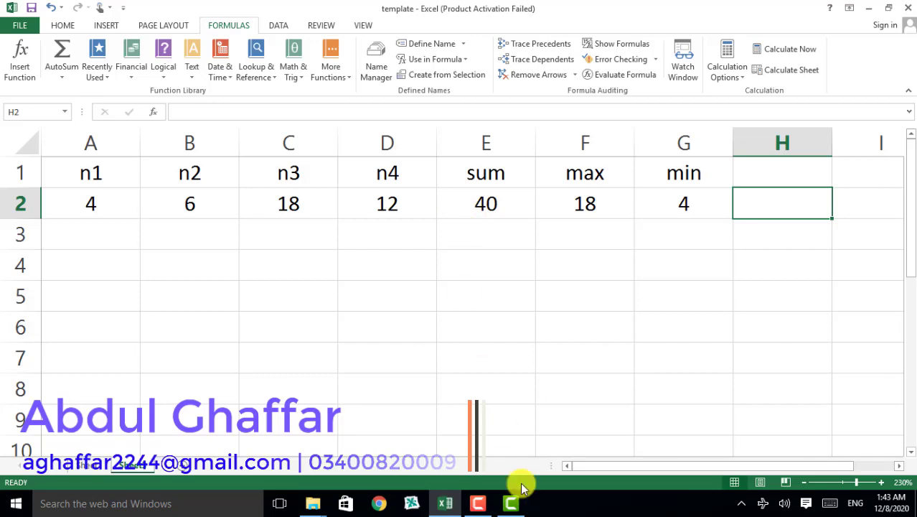
{"action": "left_click", "coordinate": [478, 502]}
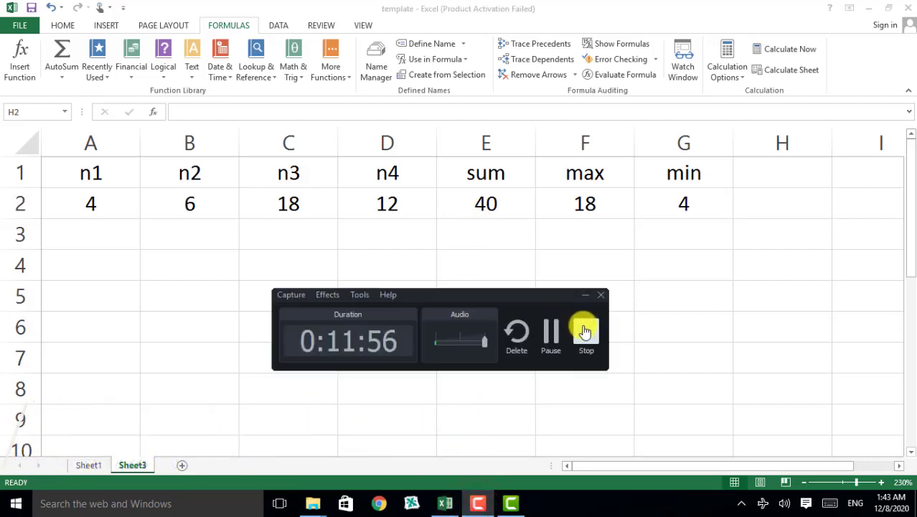